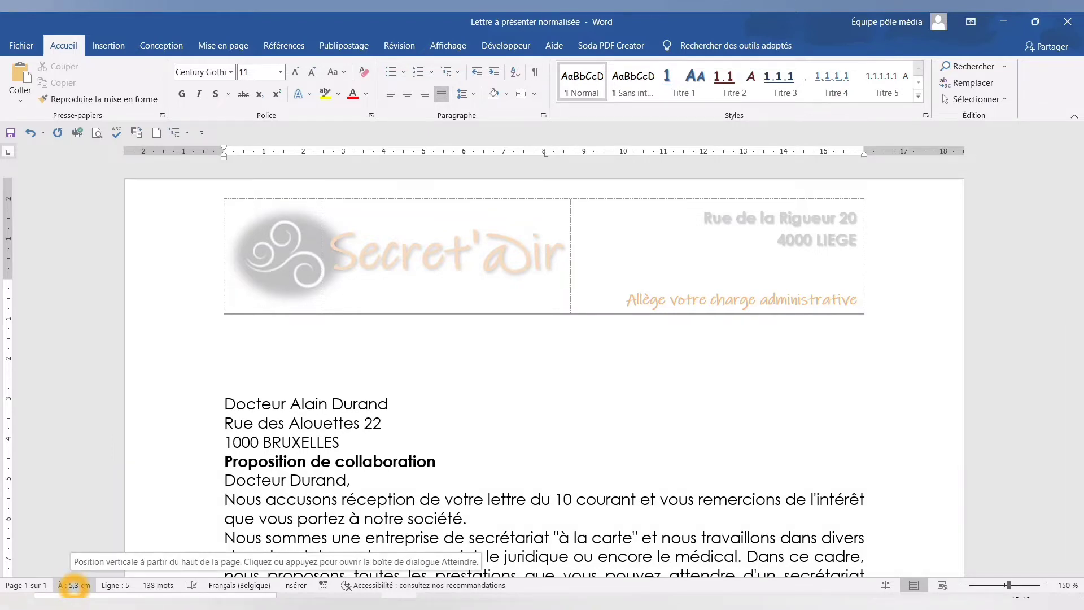
- Add four empty lines between the recipient's address and the subject line "Proposition de collaboration"
{"action": "left_click", "coordinate": [348, 443]}
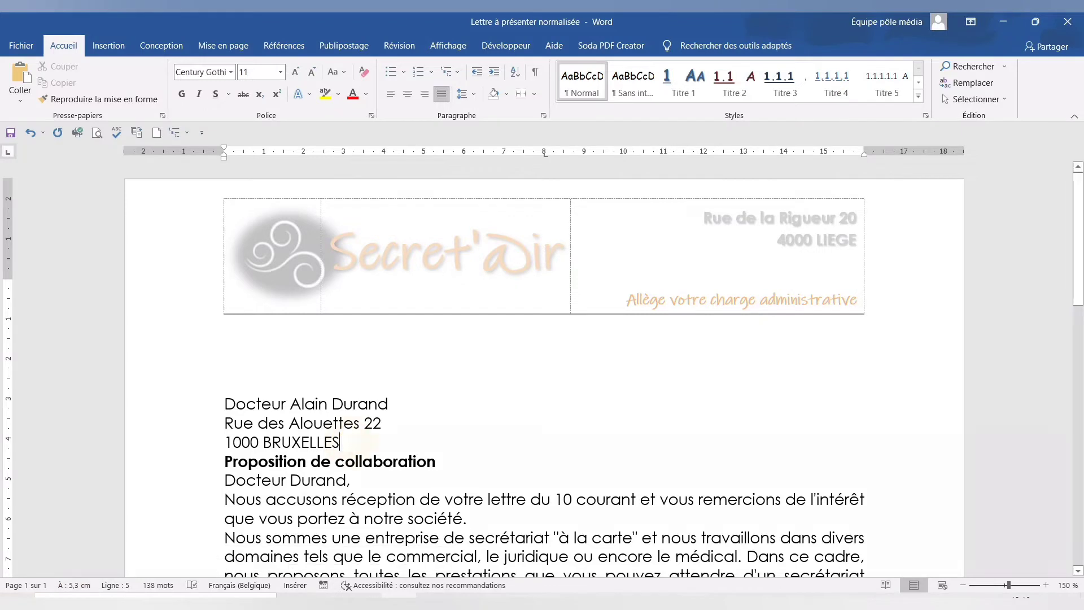
{"action": "key", "text": "Return"}
{"action": "key", "text": "Return"}
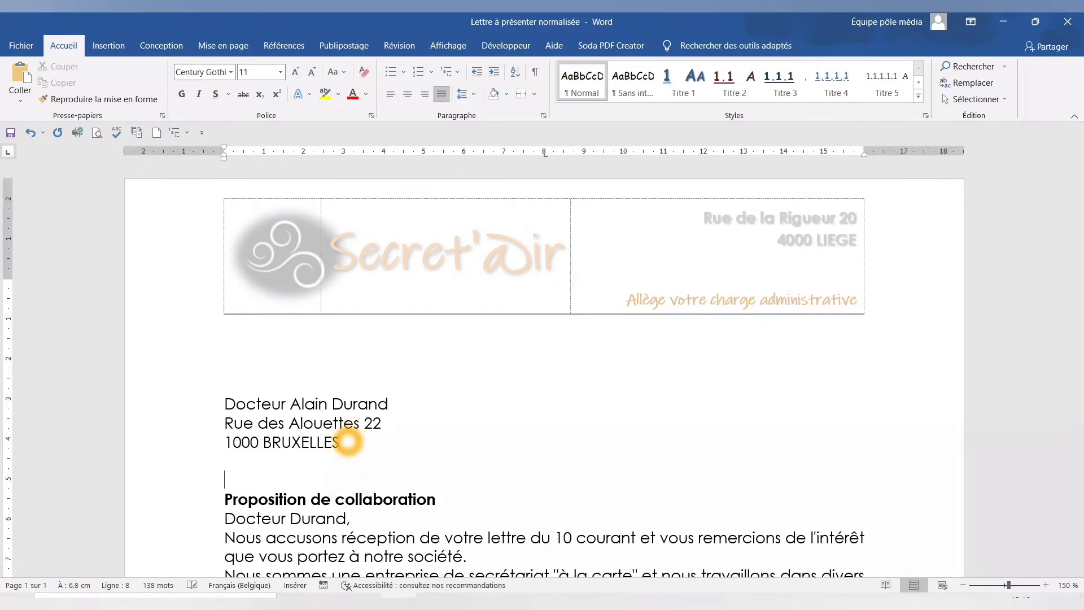
{"action": "key", "text": "Return"}
{"action": "key", "text": "Return"}
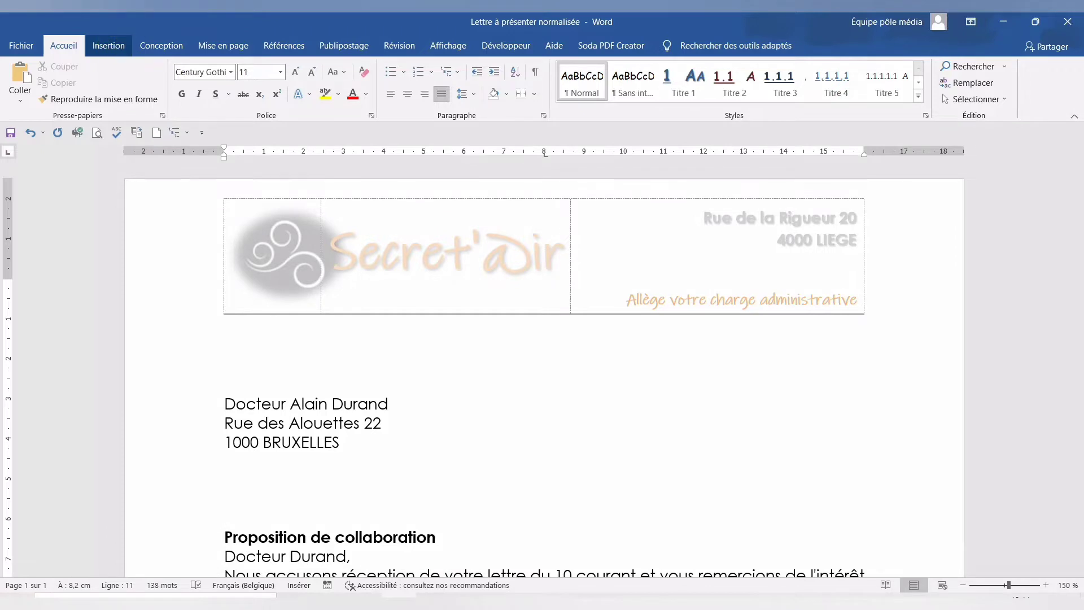
- Insert a table of five columns and two rows on the last empty line above the subject line
{"action": "left_click", "coordinate": [109, 45]}
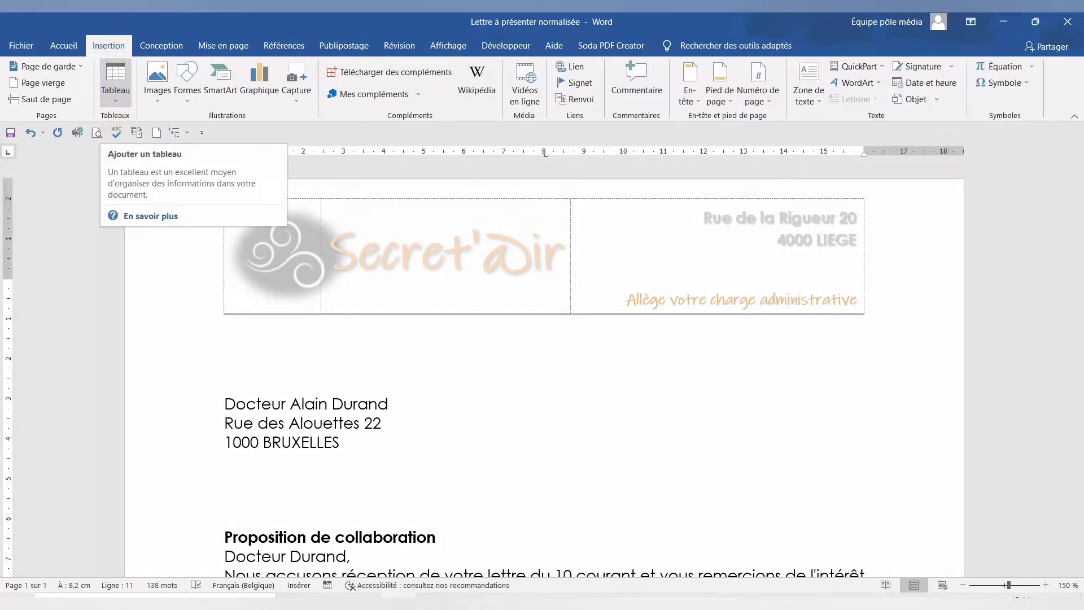
{"action": "left_click", "coordinate": [116, 97]}
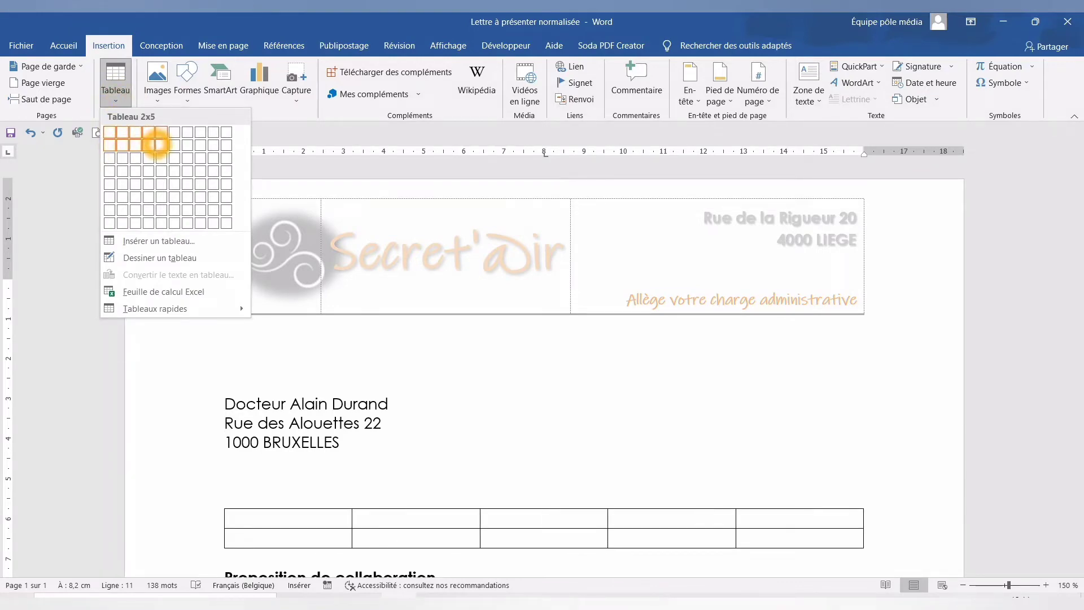
{"action": "left_click", "coordinate": [158, 145]}
{"action": "scroll", "coordinate": [219, 351], "scroll_direction": "down", "scroll_amount": 3}
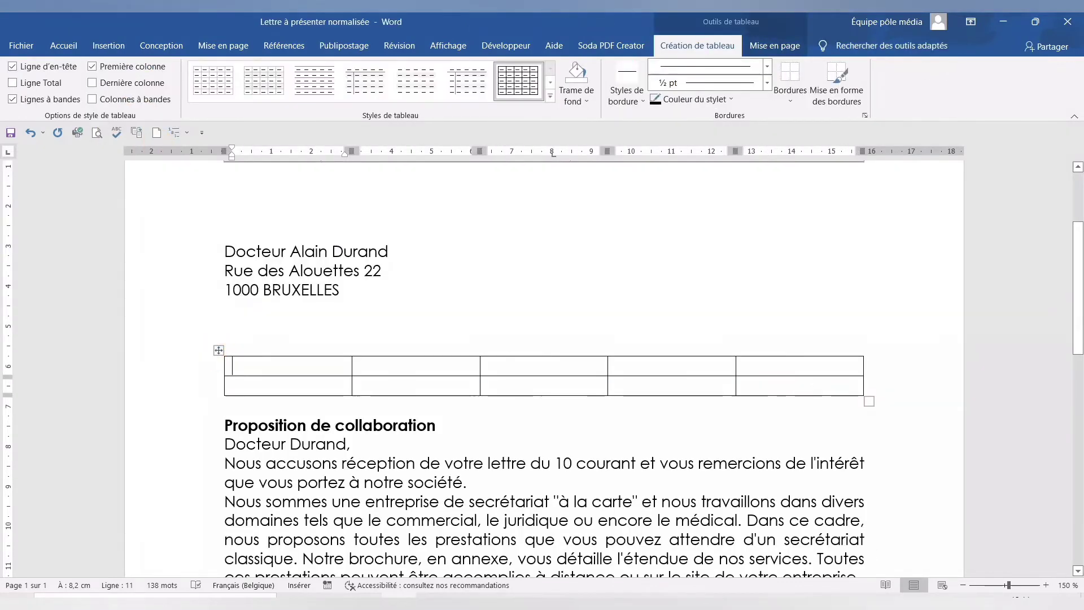
- Set the font size of the whole new reference table to 9
{"action": "left_click", "coordinate": [220, 351]}
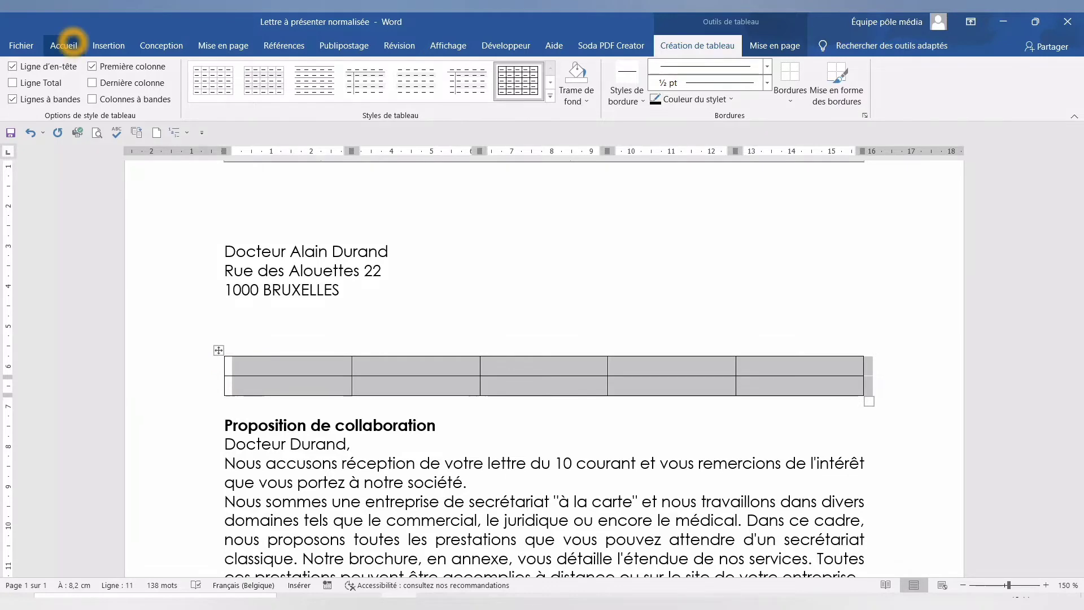
{"action": "left_click", "coordinate": [63, 45]}
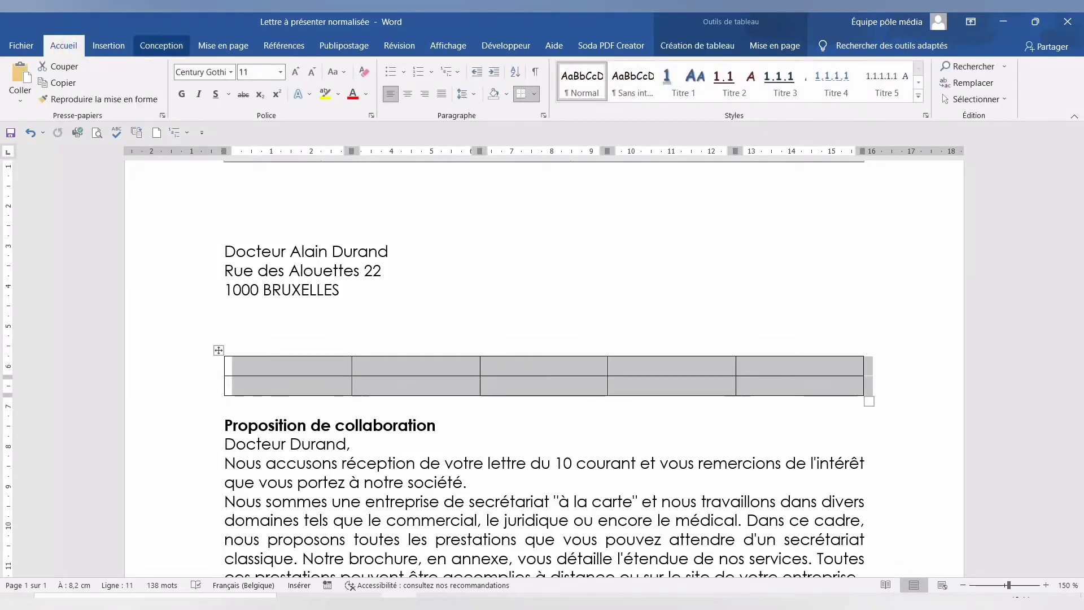
{"action": "left_click", "coordinate": [247, 72]}
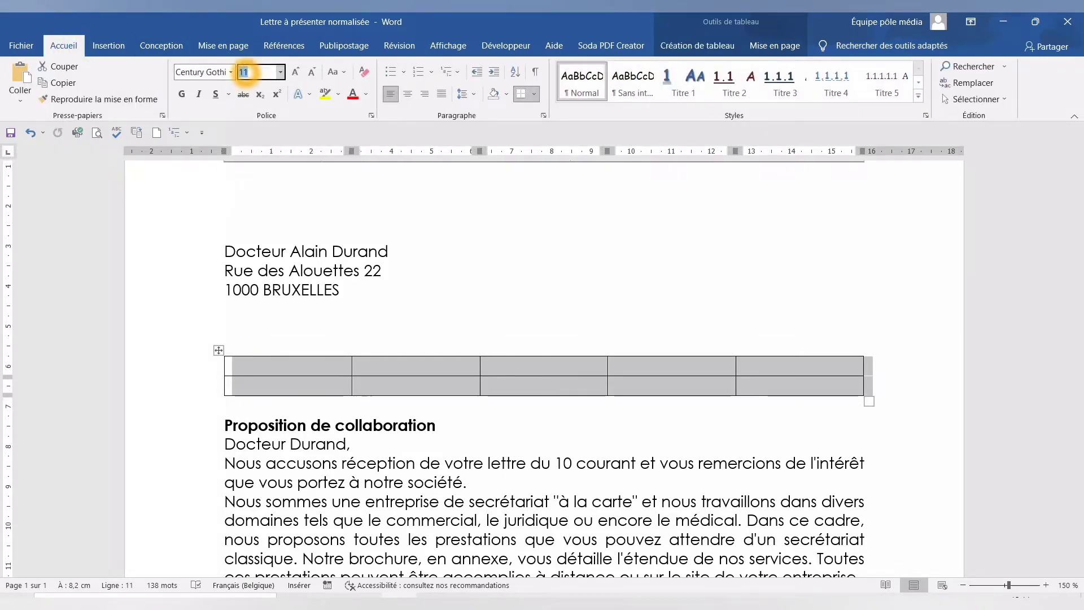
{"action": "type", "text": "9"}
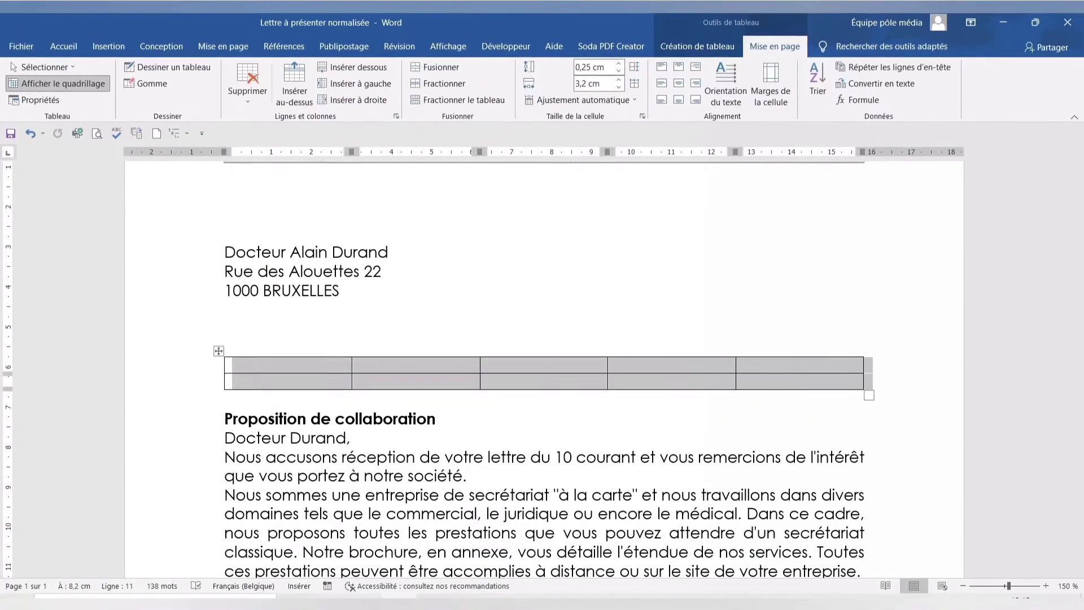
- Remove all borders from the reference table with the "Aucune bordure" option
{"action": "left_click", "coordinate": [697, 45]}
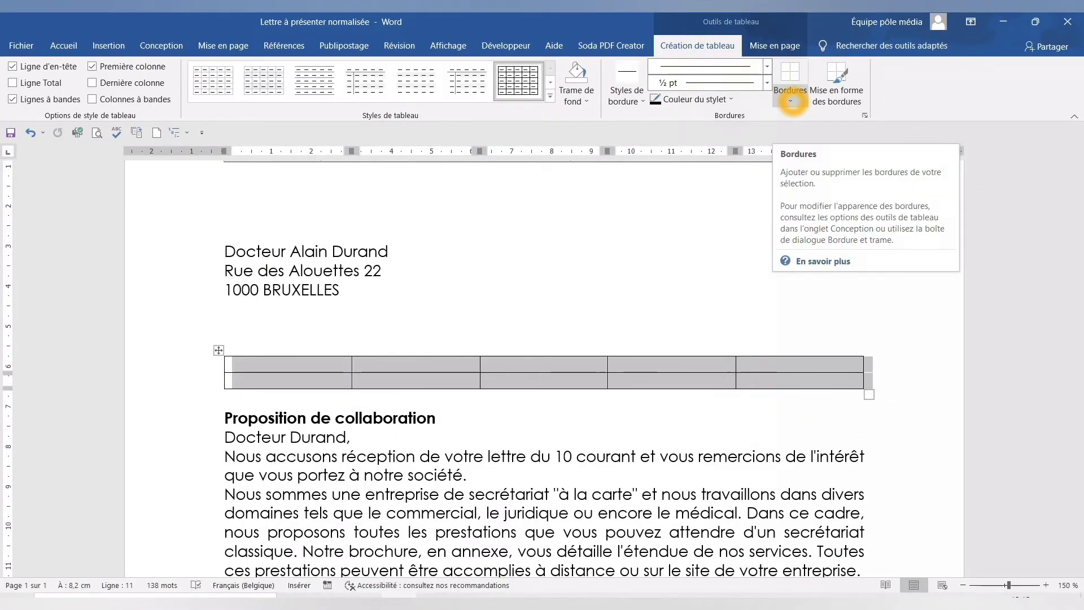
{"action": "left_click", "coordinate": [791, 102]}
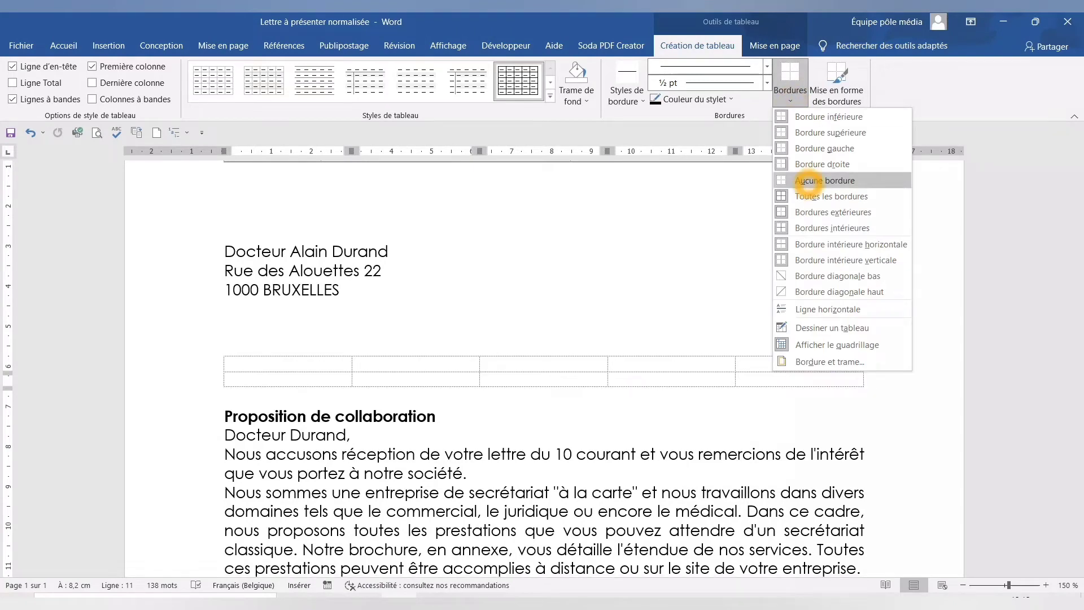
{"action": "left_click", "coordinate": [808, 181]}
- Set the table's default left cell margin to 0 cm
{"action": "left_click", "coordinate": [775, 45]}
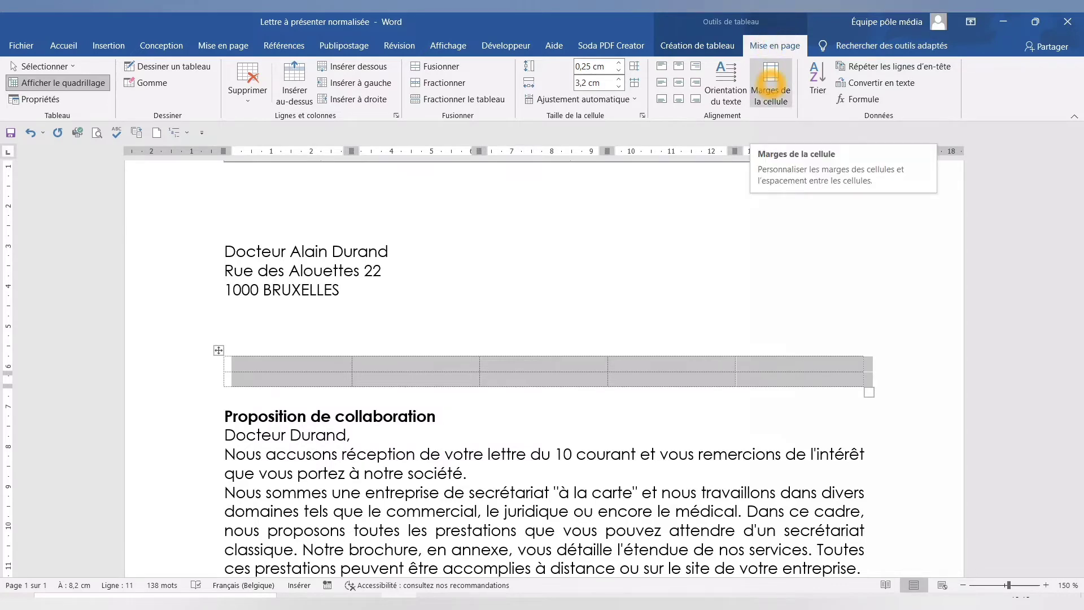
{"action": "left_click", "coordinate": [771, 79]}
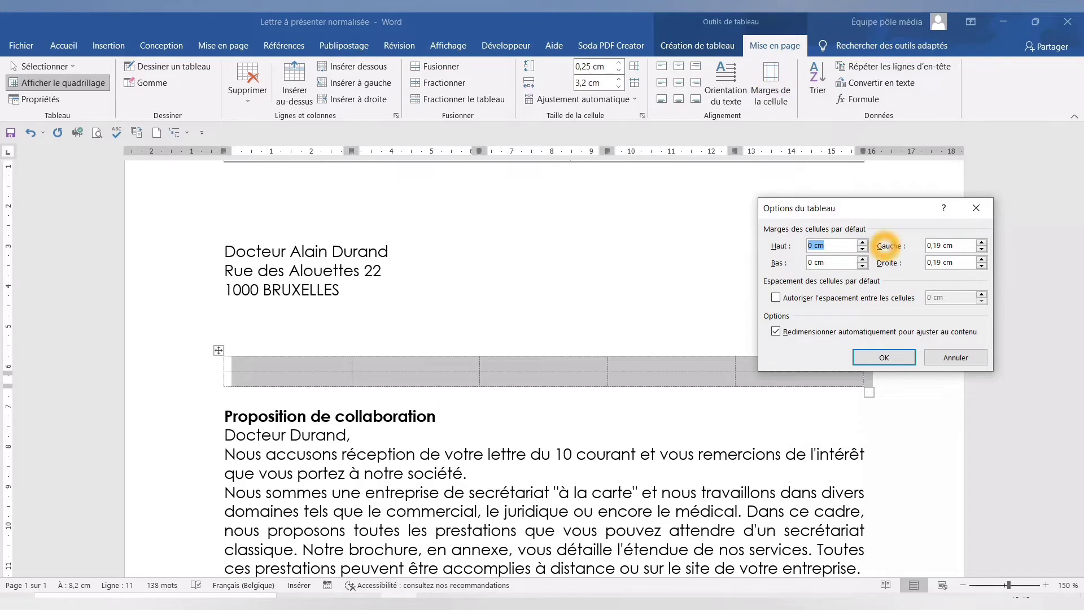
{"action": "left_click", "coordinate": [963, 244]}
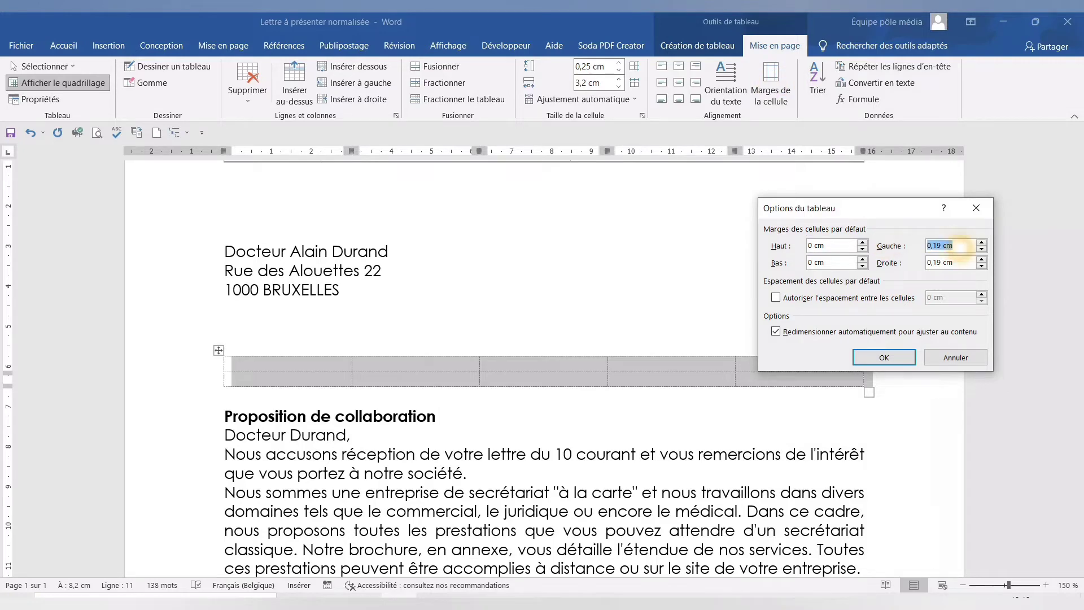
{"action": "type", "text": "0"}
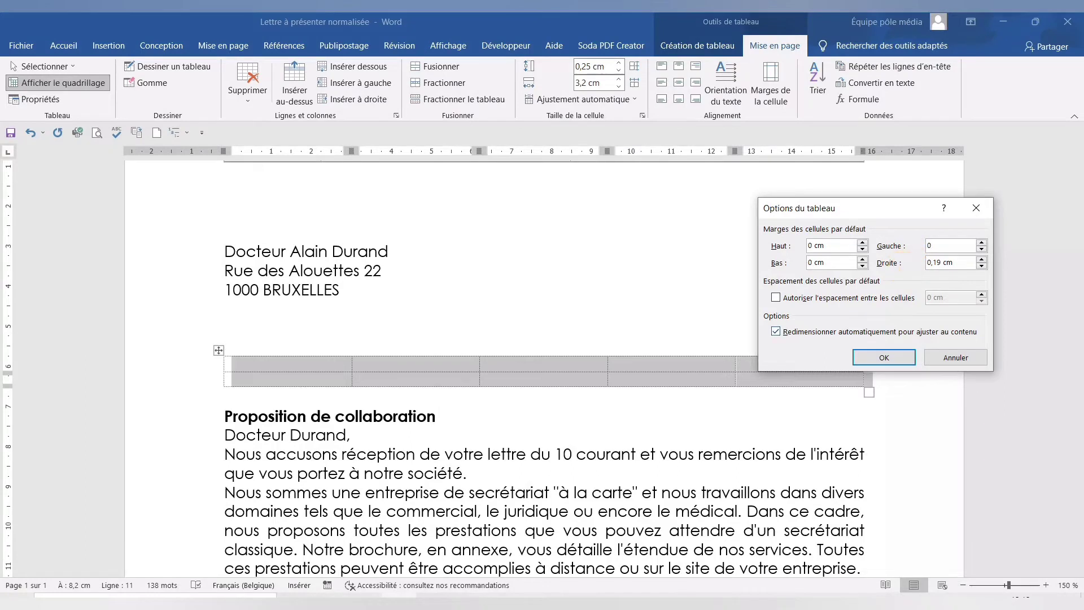
{"action": "left_click", "coordinate": [879, 358]}
- Fill the table's first column with the heading "Votre lettre du" and the date 2022-01-02 beneath it
{"action": "left_click", "coordinate": [302, 363]}
{"action": "type", "text": "V"}
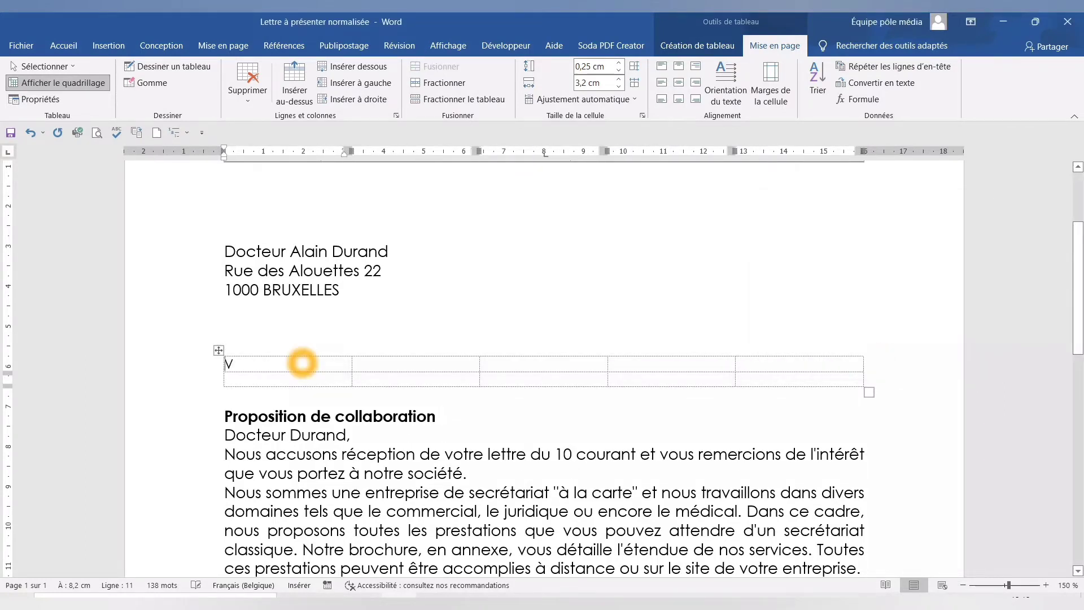
{"action": "type", "text": "otre lettre d"}
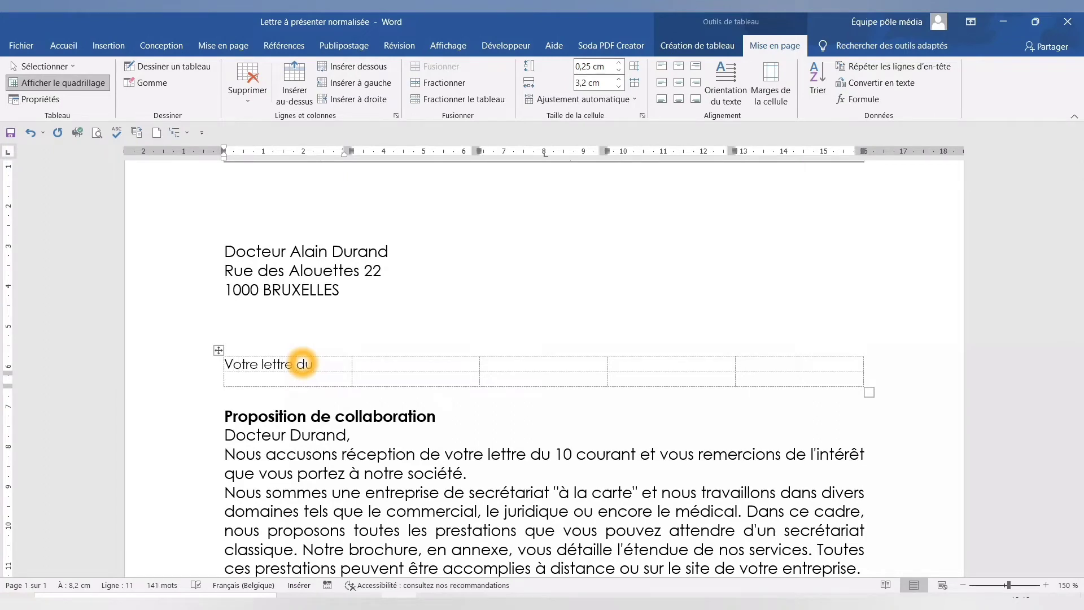
{"action": "type", "text": "u"}
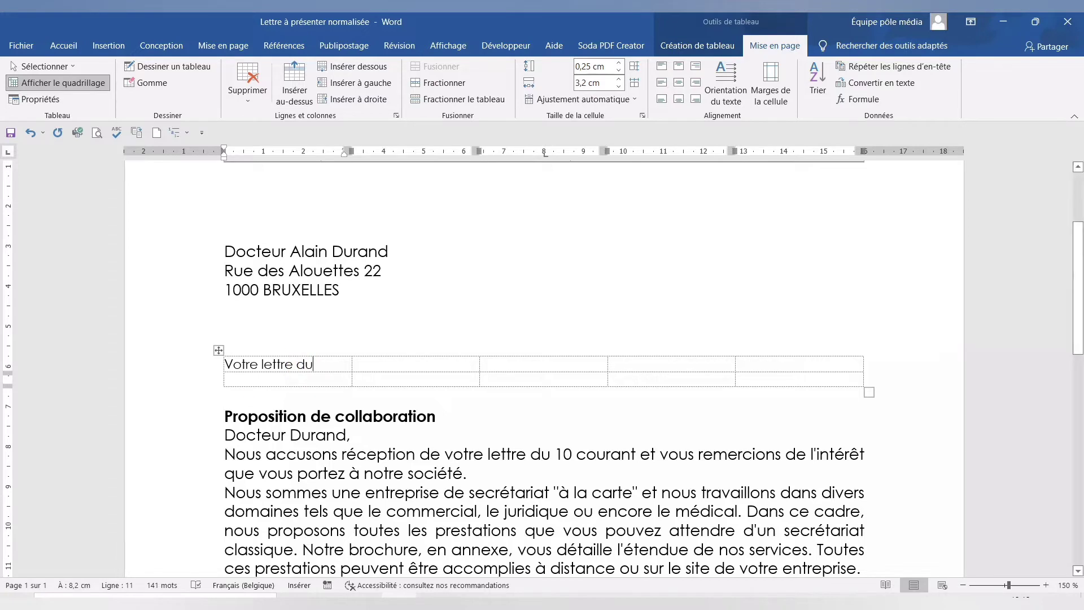
{"action": "left_click", "coordinate": [255, 379]}
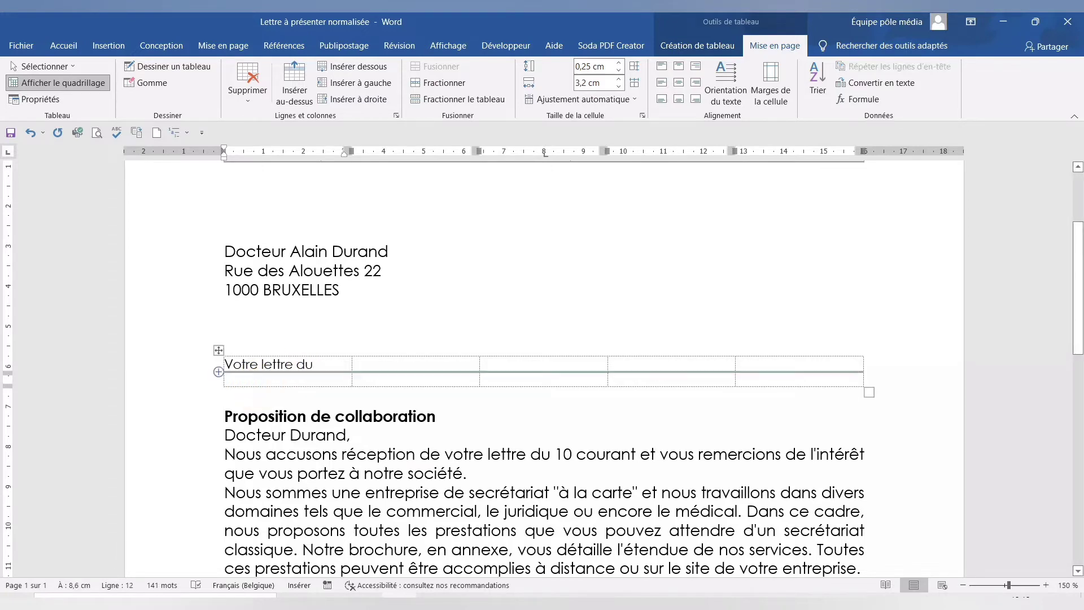
{"action": "left_click", "coordinate": [190, 392]}
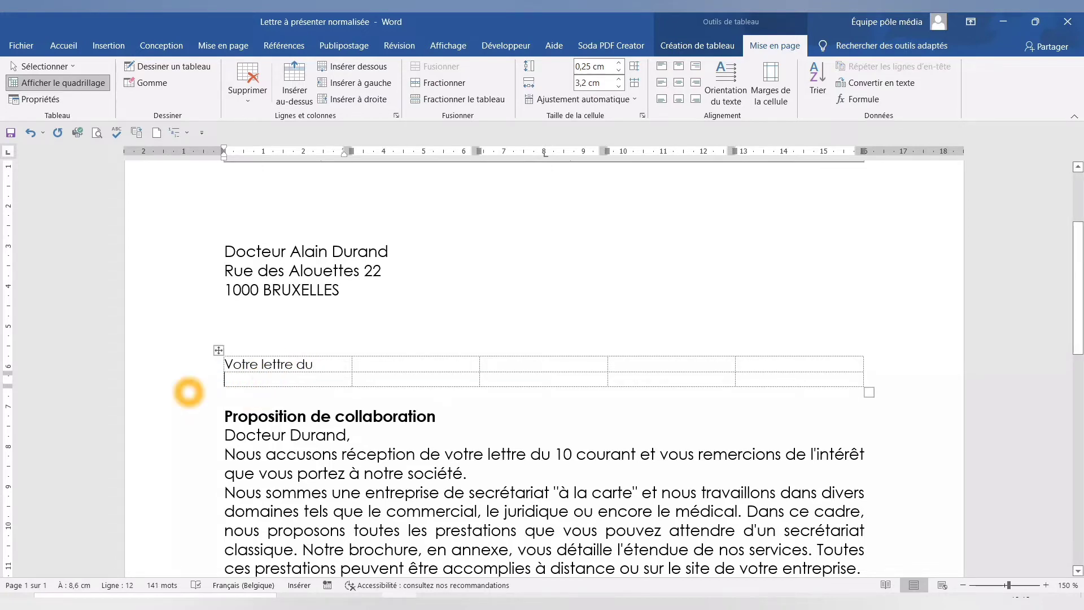
{"action": "type", "text": "20"}
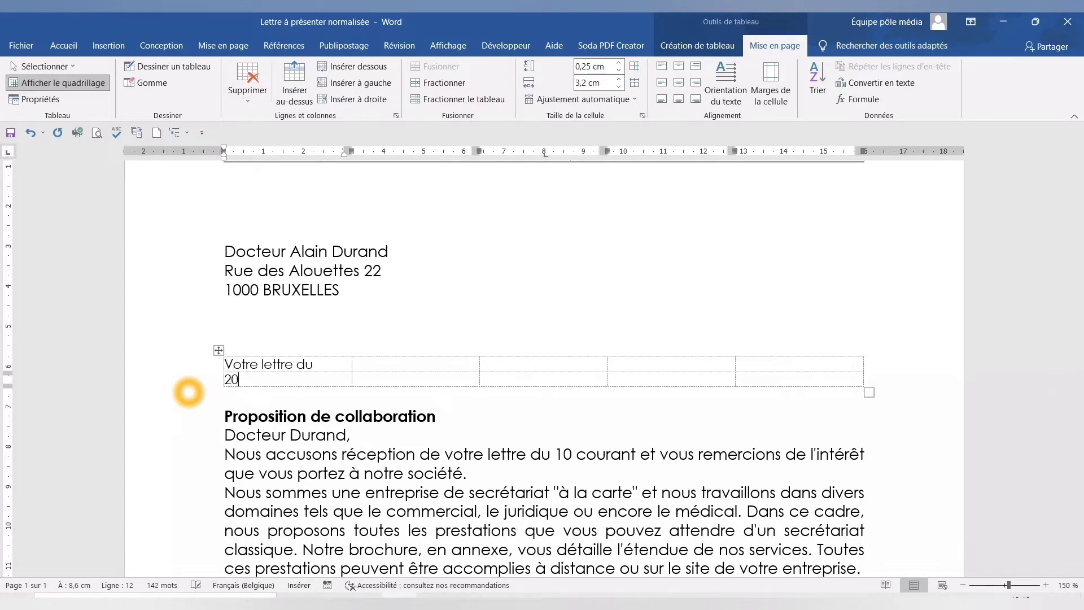
{"action": "type", "text": "22-"}
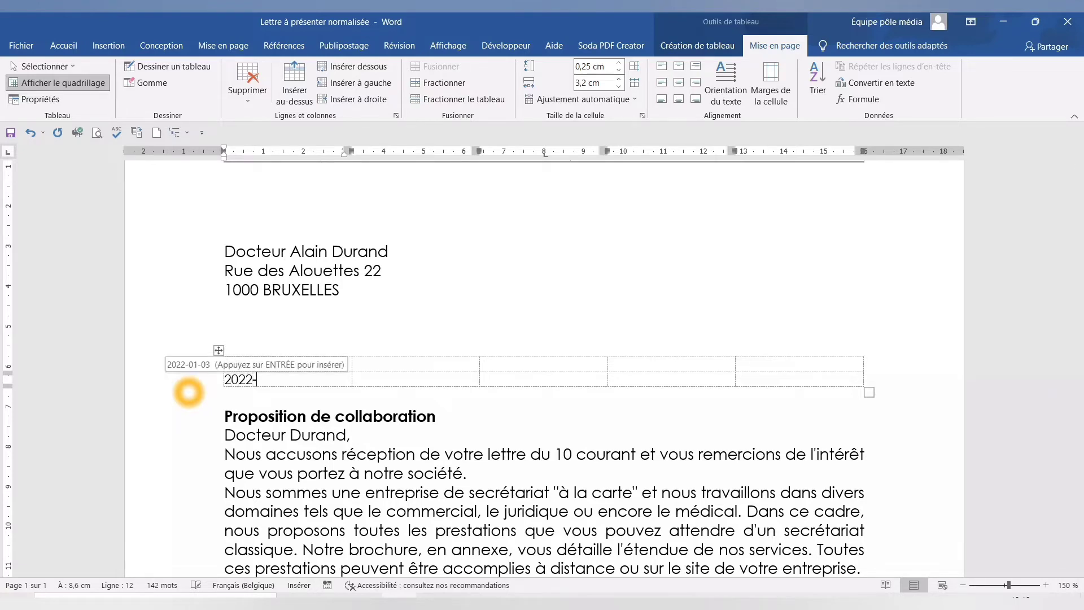
{"action": "type", "text": "0"}
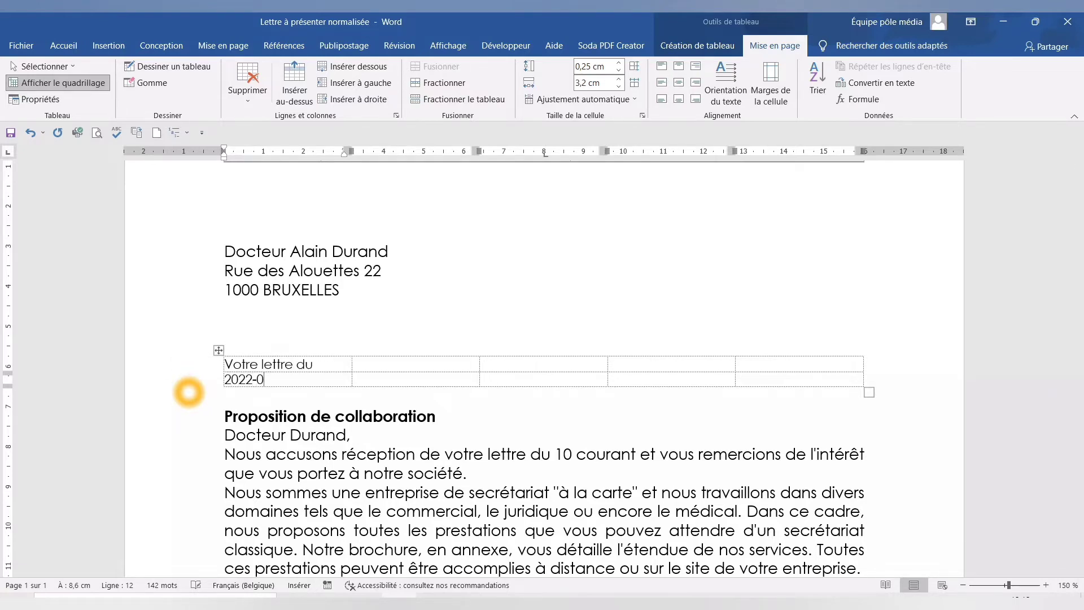
{"action": "type", "text": "1-02"}
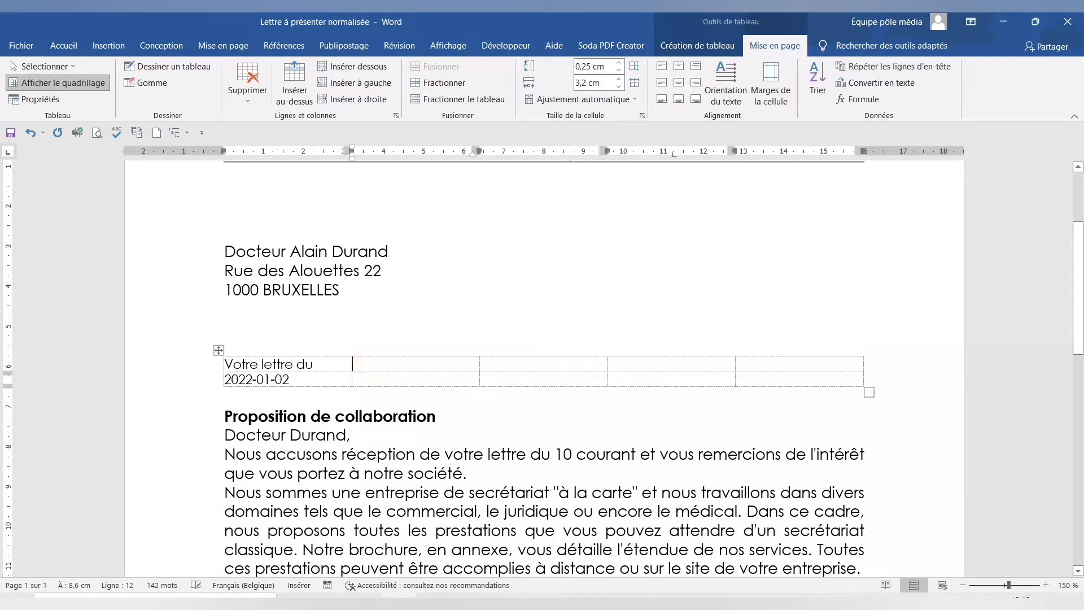
- Fill the second column with the heading "Vos références" and the reference "AD/tj/47" beneath it
{"action": "left_click", "coordinate": [361, 362]}
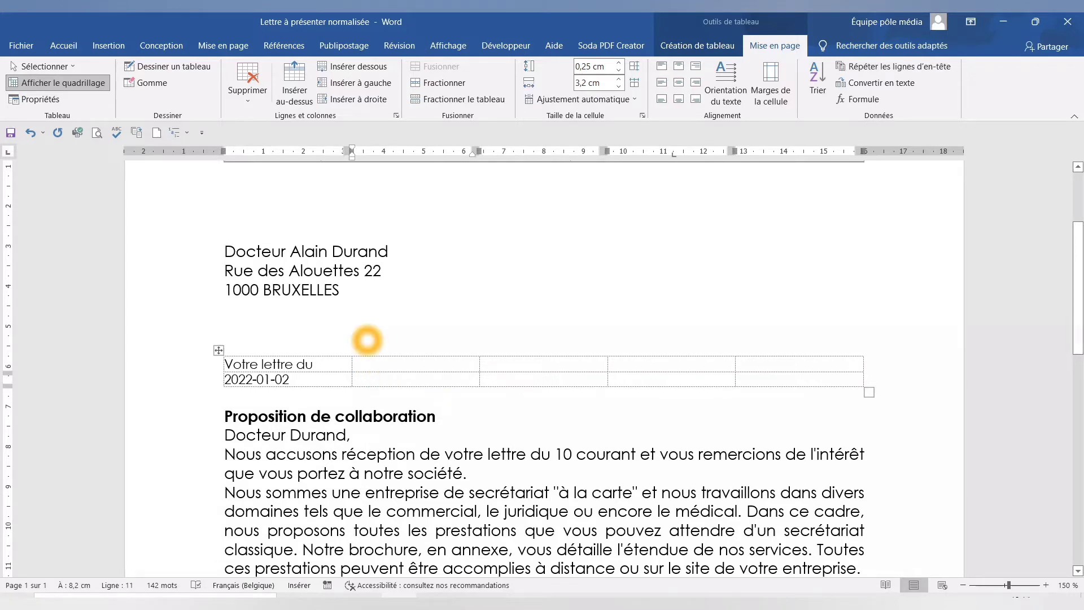
{"action": "type", "text": "Vos référence"}
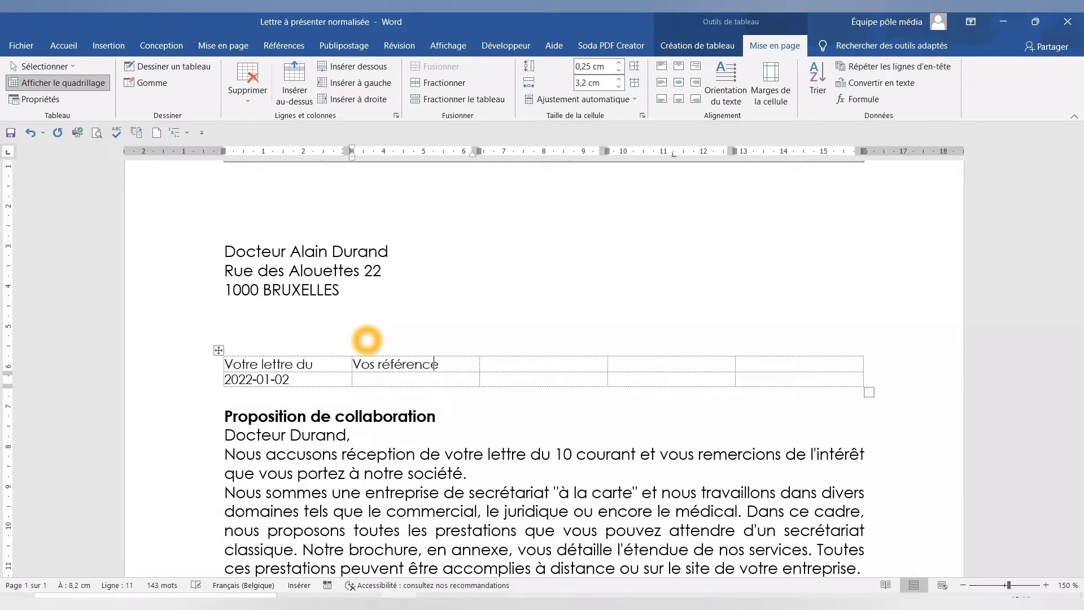
{"action": "type", "text": "s"}
{"action": "left_click", "coordinate": [359, 380]}
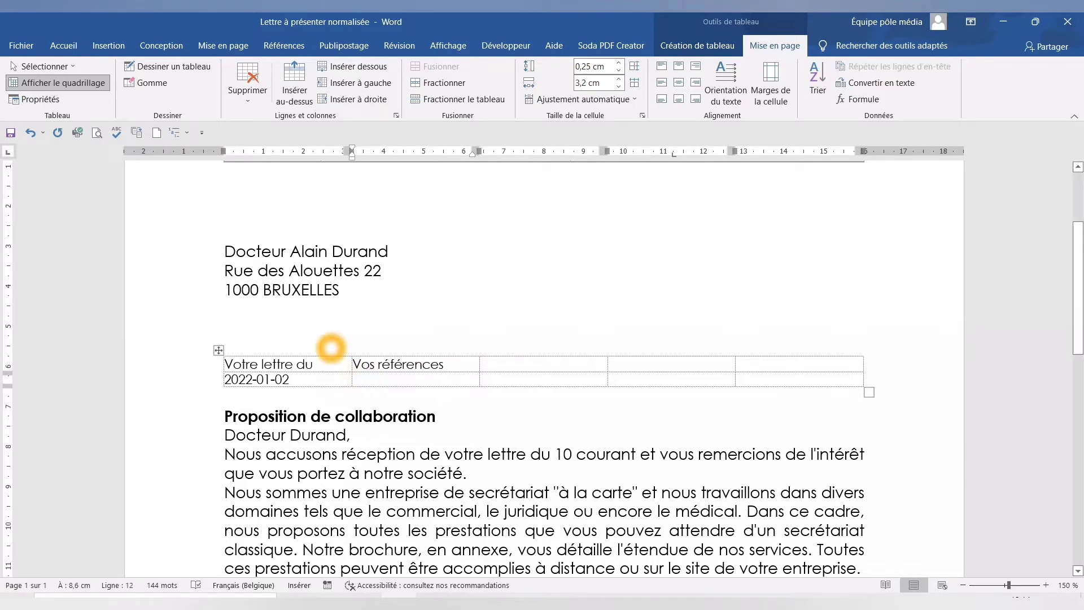
{"action": "type", "text": "AD/"}
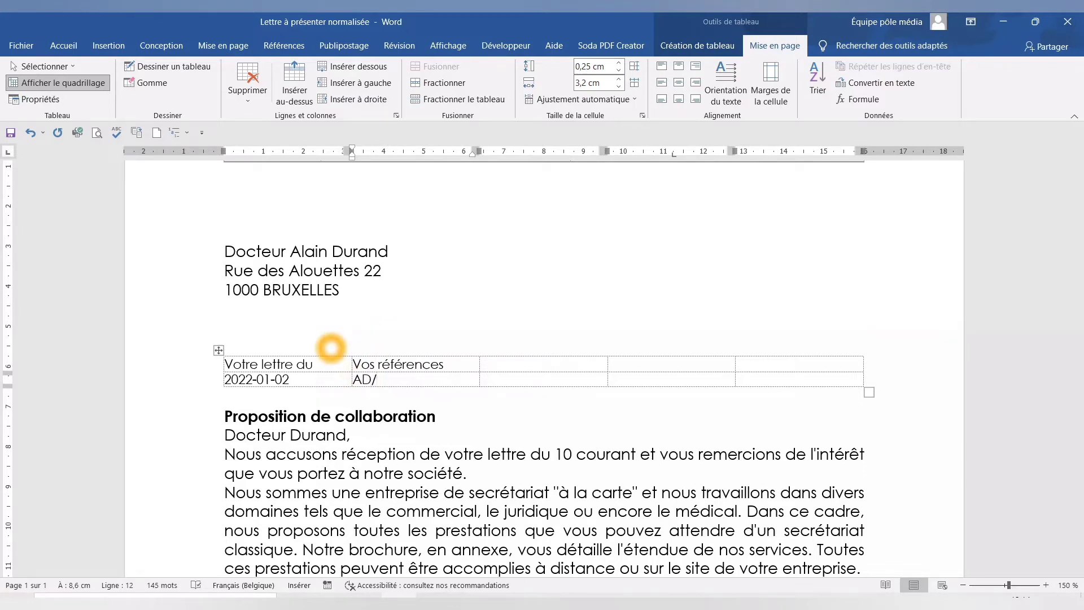
{"action": "type", "text": "tj/47"}
- Fill the third column with the heading "Nos références" and the reference "MD/vp/62" beneath it
{"action": "left_click", "coordinate": [518, 364]}
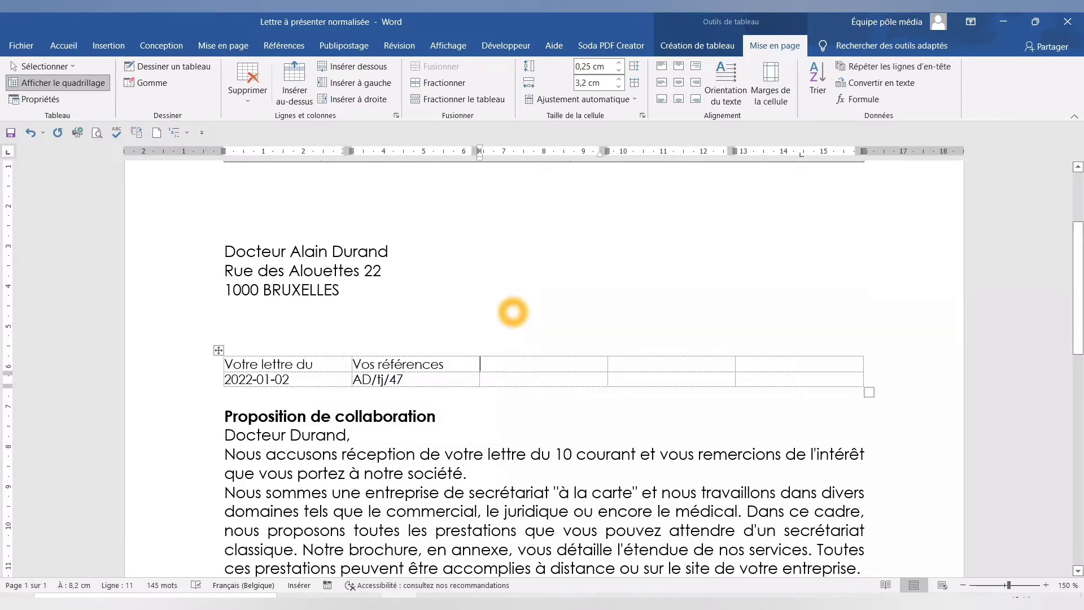
{"action": "type", "text": "Nos références"}
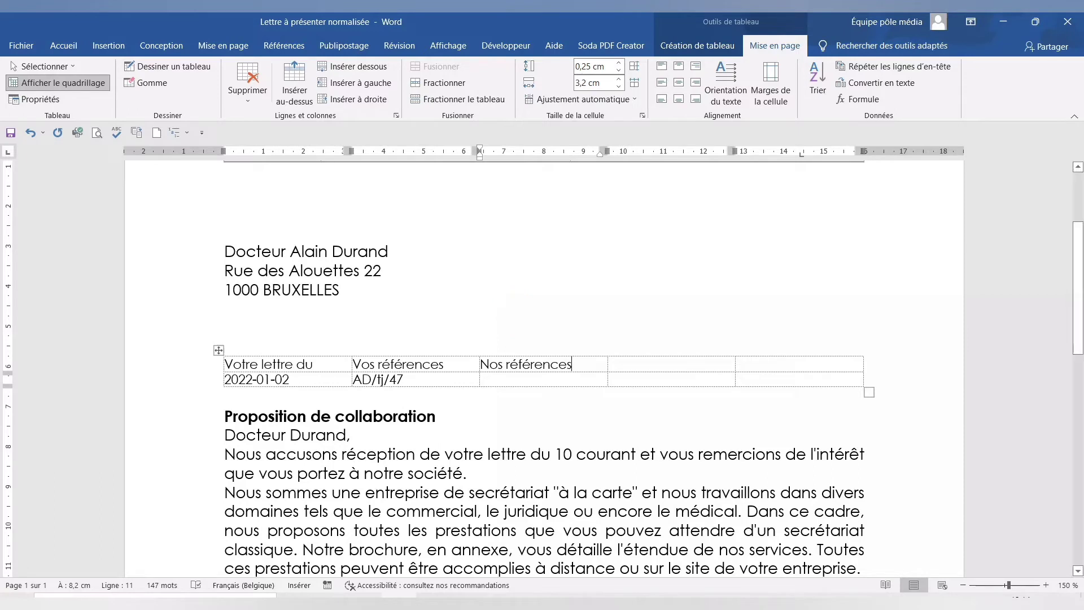
{"action": "left_click", "coordinate": [496, 378]}
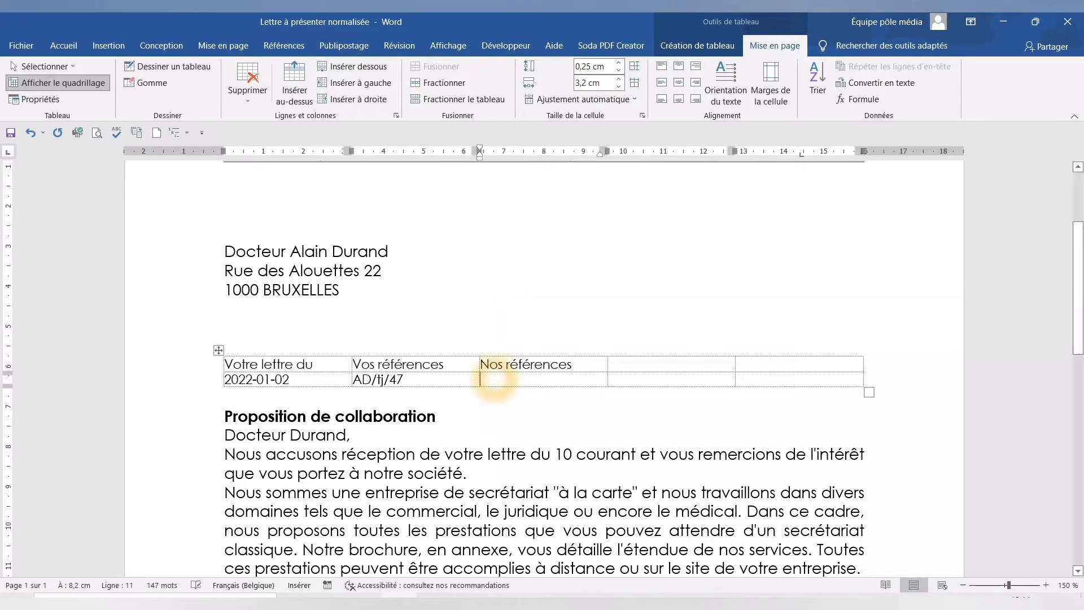
{"action": "type", "text": "MD/vp"}
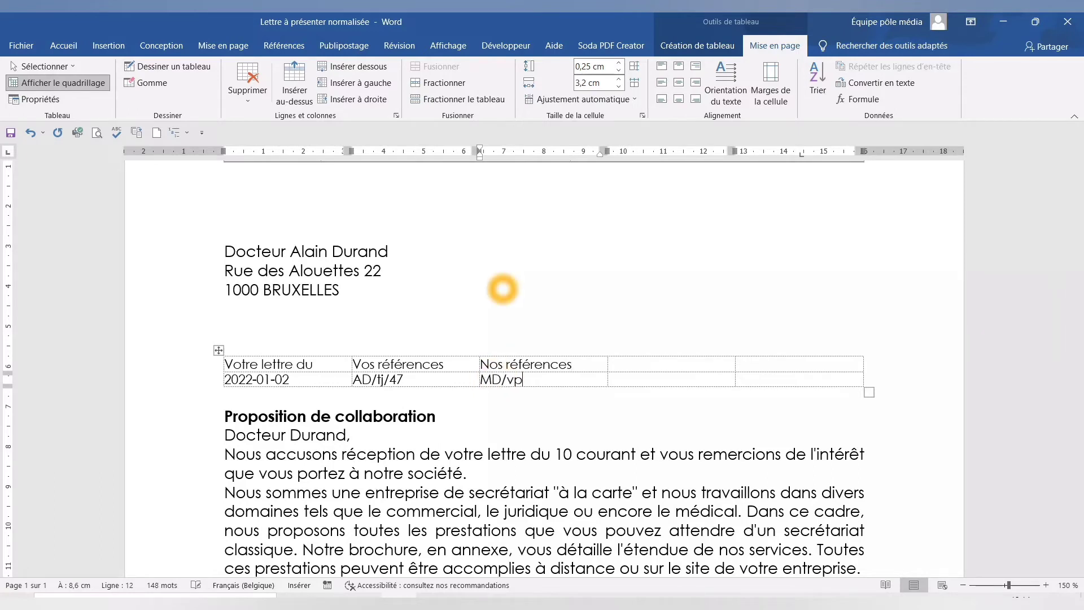
{"action": "type", "text": "/62"}
- Fill the table's fourth column with the heading "Annexe(s)" and the number 1 beneath it
{"action": "key", "text": "Up"}
{"action": "key", "text": "Tab"}
{"action": "type", "text": "A"}
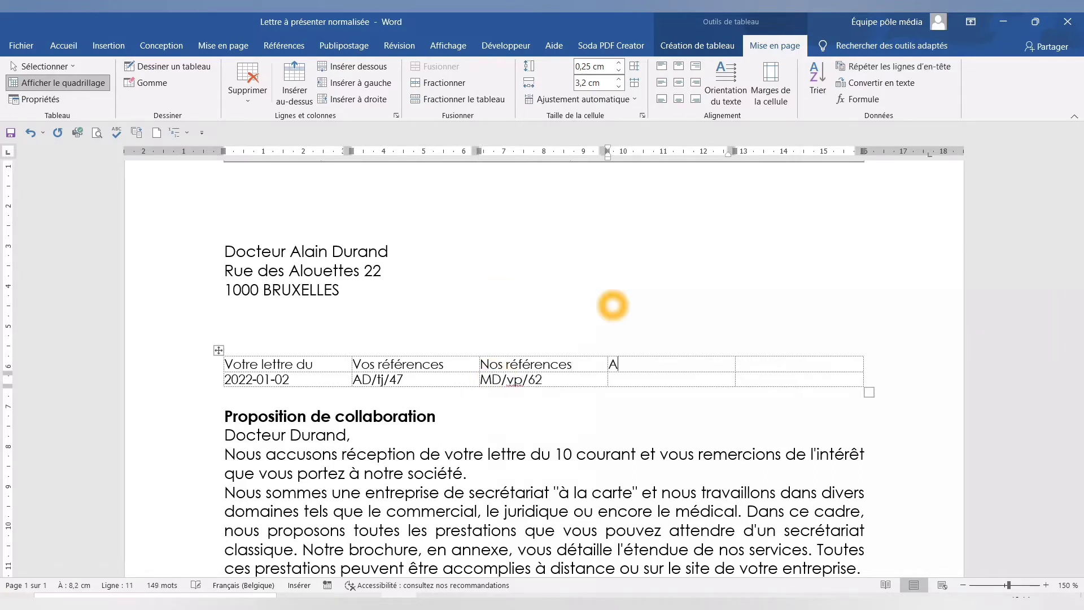
{"action": "type", "text": "nnexe(s)"}
{"action": "left_click", "coordinate": [615, 380]}
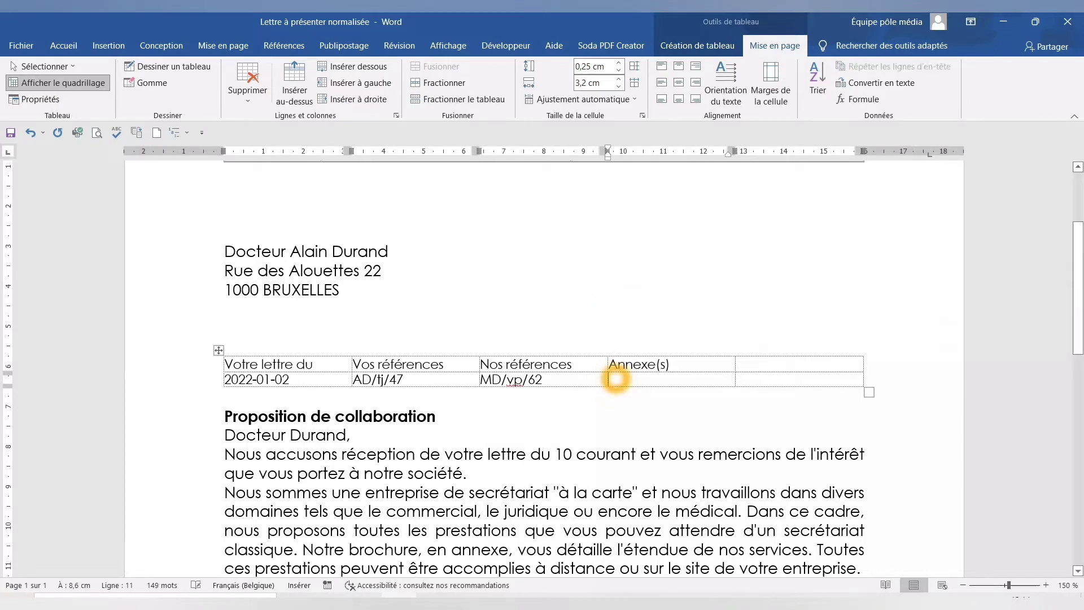
{"action": "type", "text": "1"}
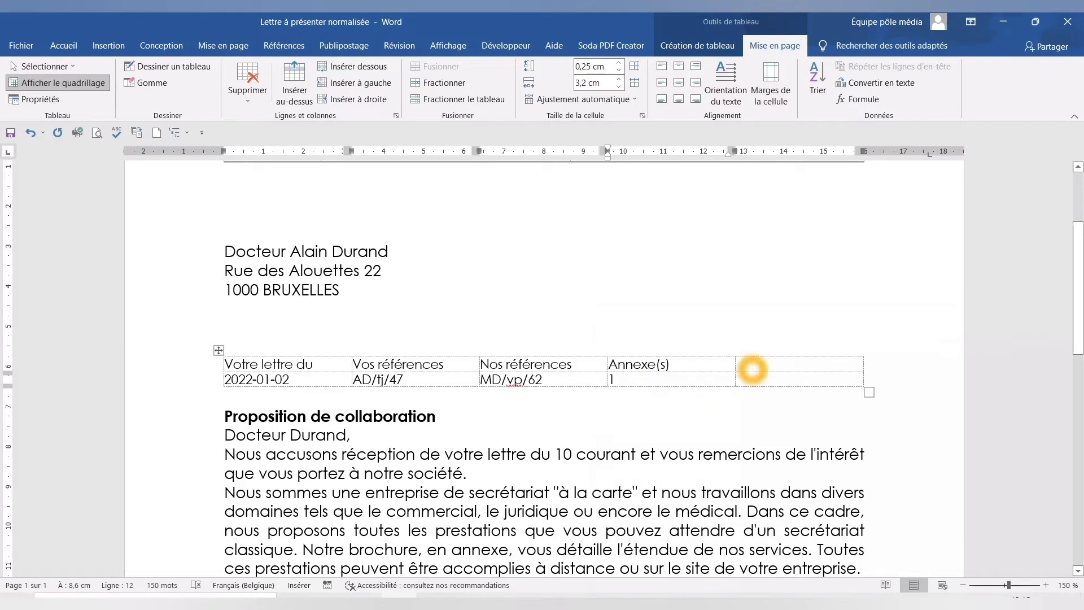
- Fill the table's last column with the heading "Liège" and insert the current date beneath it in the 2022-01-03 format
{"action": "left_click", "coordinate": [751, 366]}
{"action": "scroll", "coordinate": [751, 366], "scroll_direction": "up", "scroll_amount": 3}
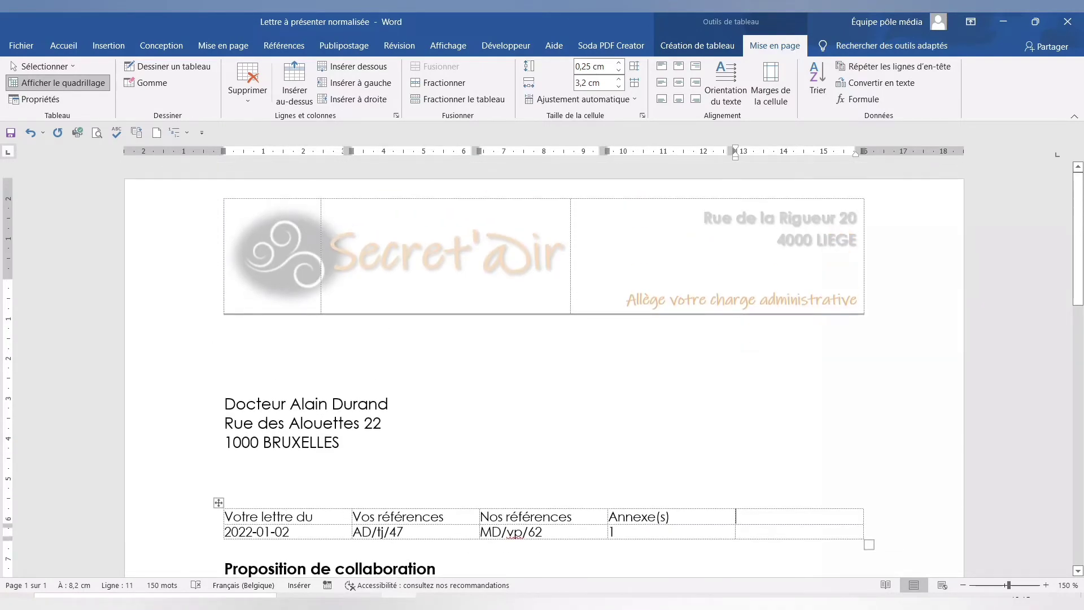
{"action": "scroll", "coordinate": [726, 423], "scroll_direction": "down", "scroll_amount": 1}
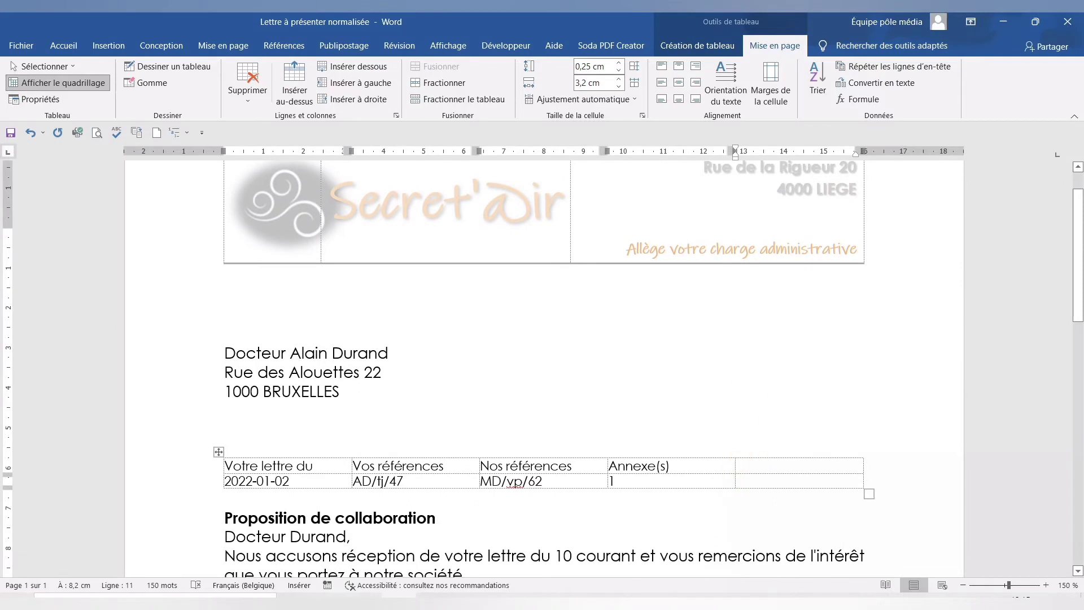
{"action": "type", "text": "Liège"}
{"action": "left_click", "coordinate": [745, 481]}
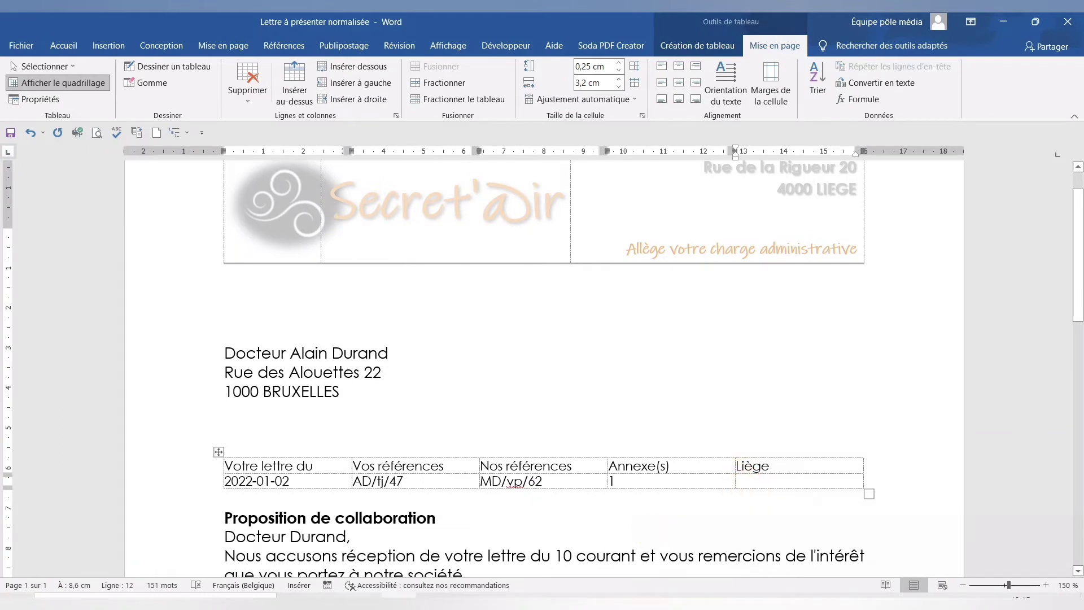
{"action": "left_click", "coordinate": [108, 45]}
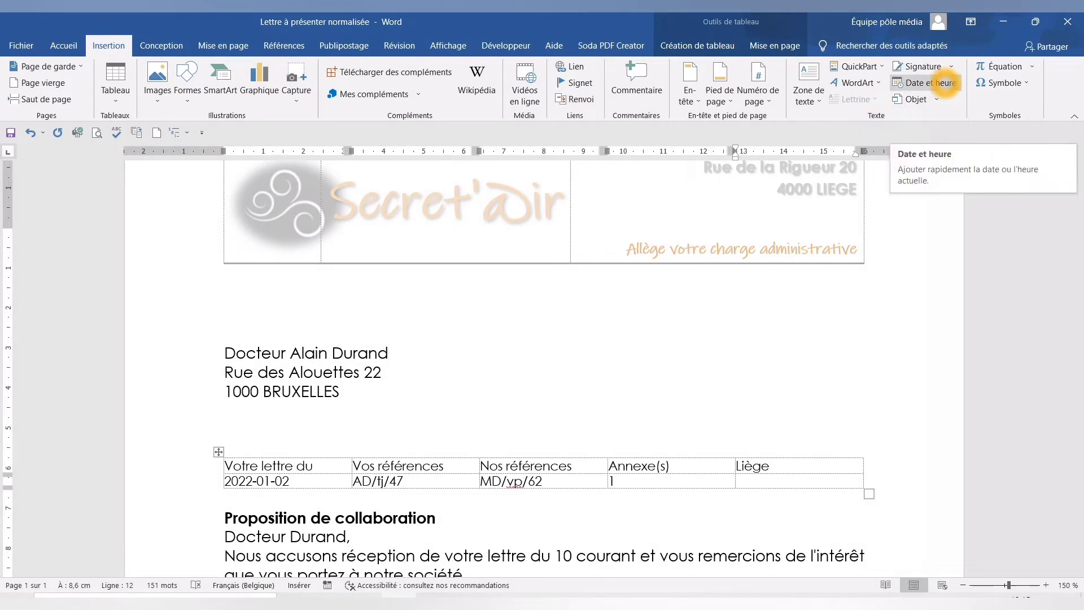
{"action": "left_click", "coordinate": [947, 84]}
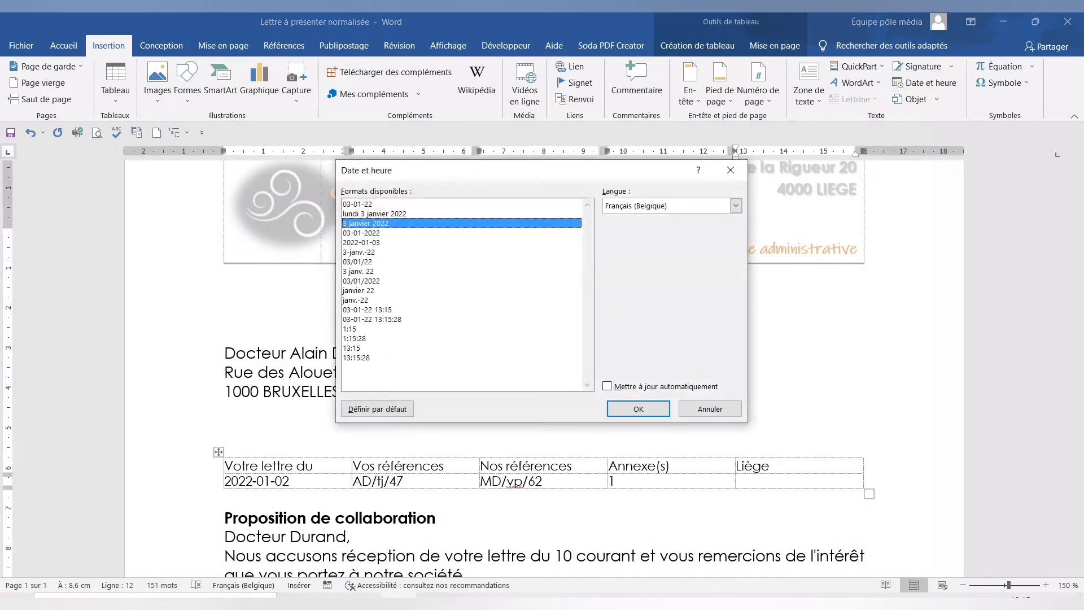
{"action": "left_click", "coordinate": [357, 242]}
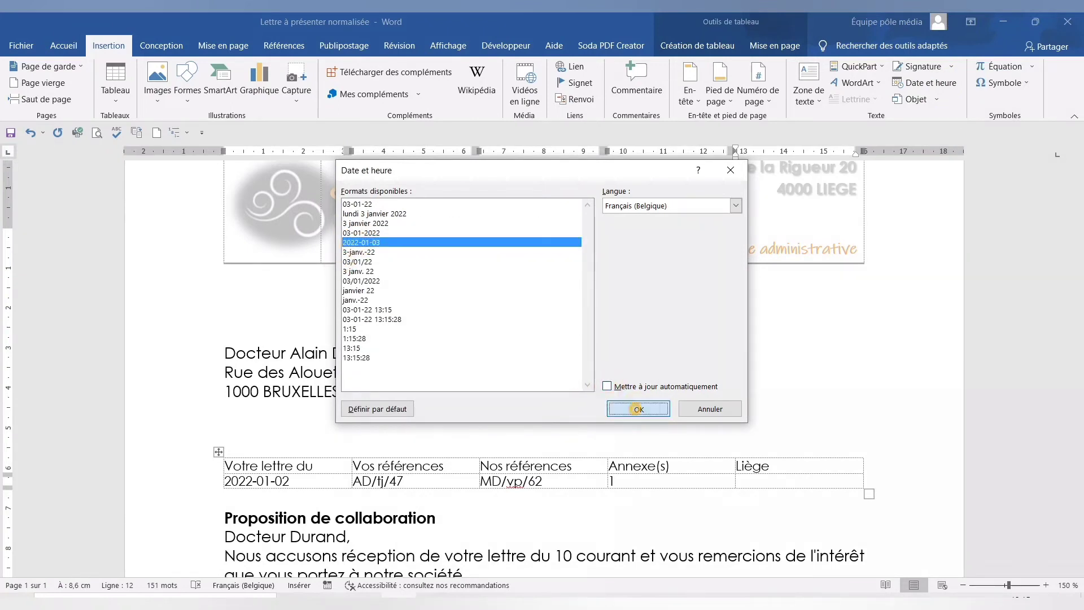
{"action": "left_click", "coordinate": [638, 409]}
- Make the table's heading row bold
{"action": "left_click", "coordinate": [202, 470]}
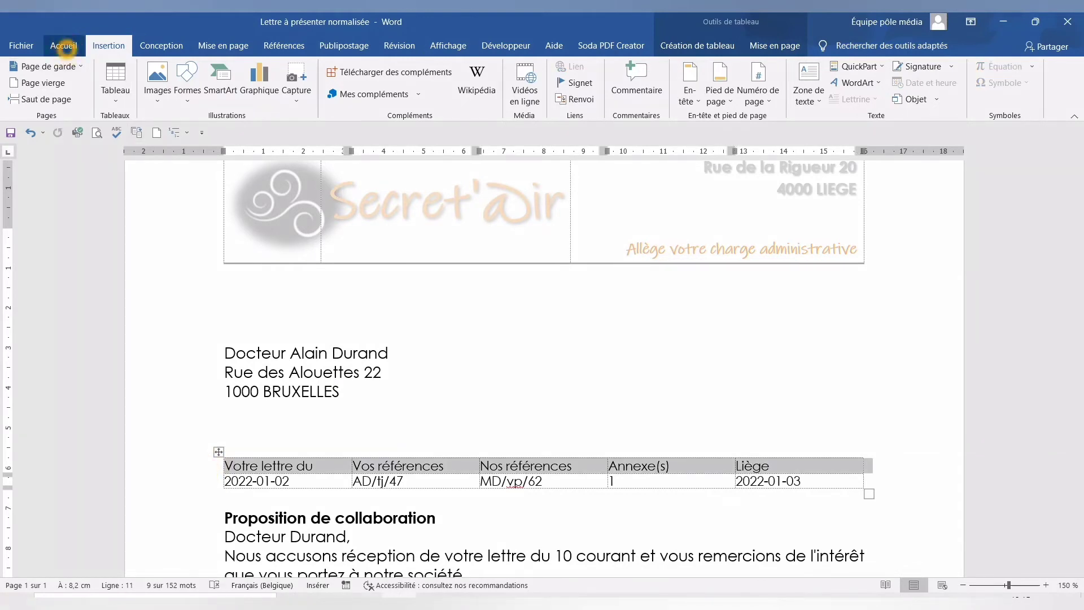
{"action": "left_click", "coordinate": [64, 46]}
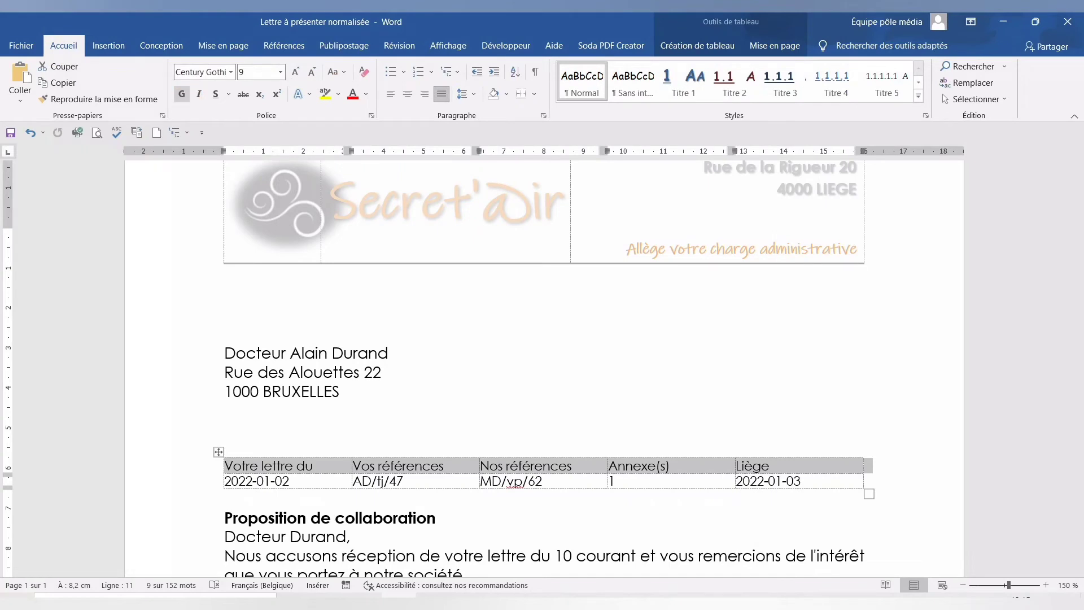
{"action": "left_click", "coordinate": [181, 95]}
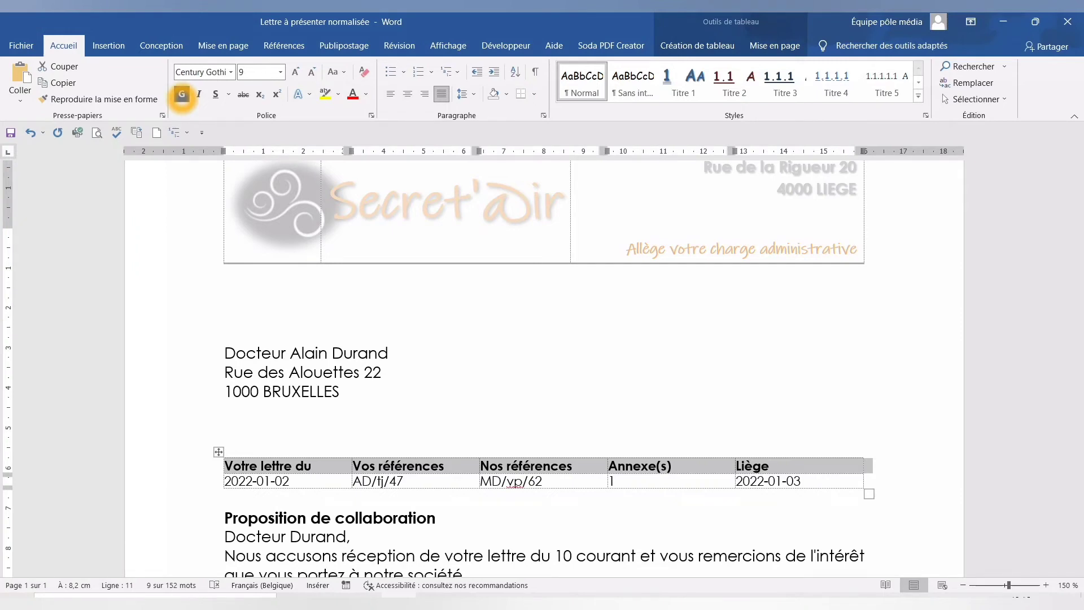
- Try clearing the number beneath the "Annexe(s)" heading
{"action": "scroll", "coordinate": [569, 336], "scroll_direction": "down", "scroll_amount": 1}
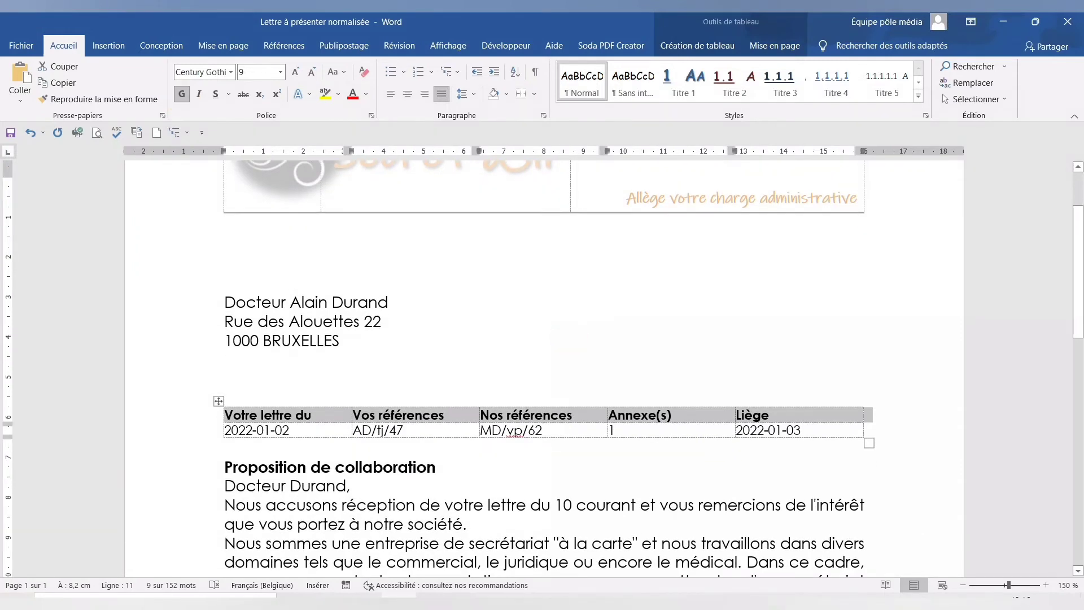
{"action": "left_click", "coordinate": [628, 505]}
{"action": "left_click", "coordinate": [619, 434]}
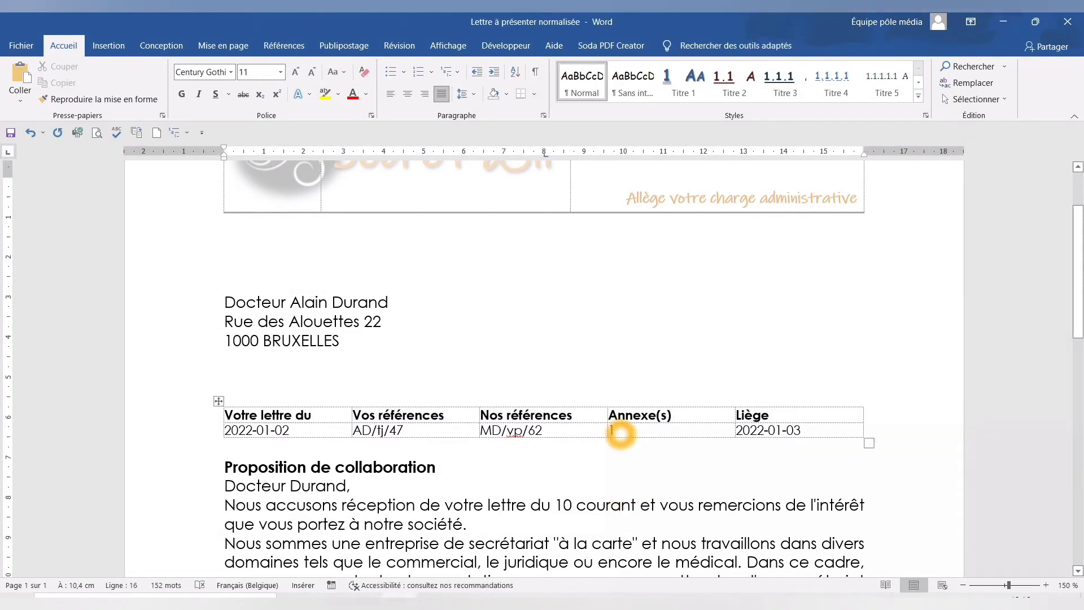
{"action": "key", "text": "BackSpace"}
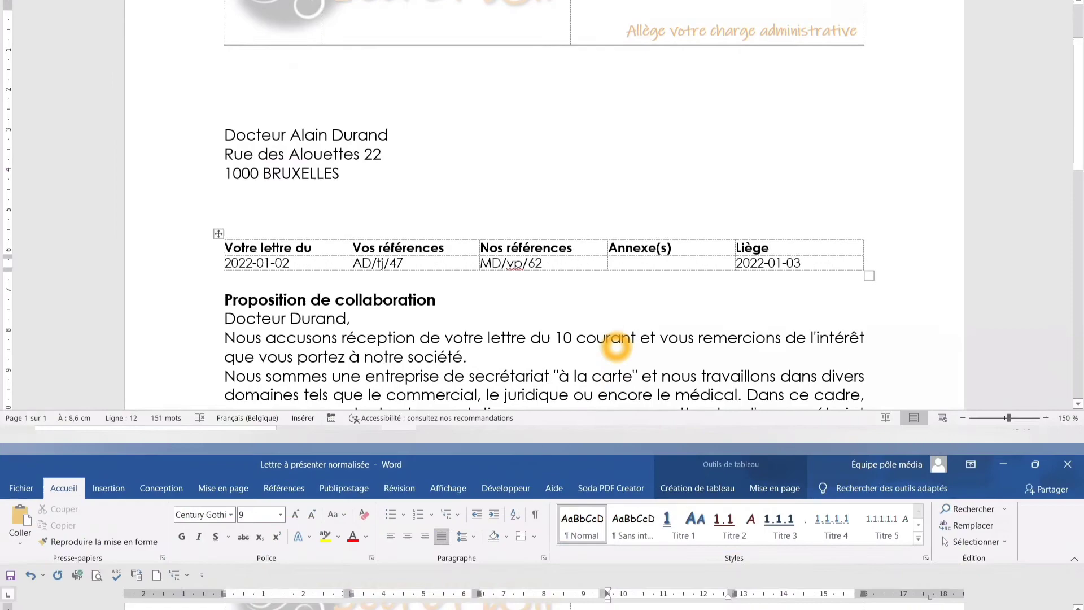
- Add one blank line above the subject "Proposition de collaboration" and two blank lines between it and the salutation
{"action": "left_click", "coordinate": [192, 470]}
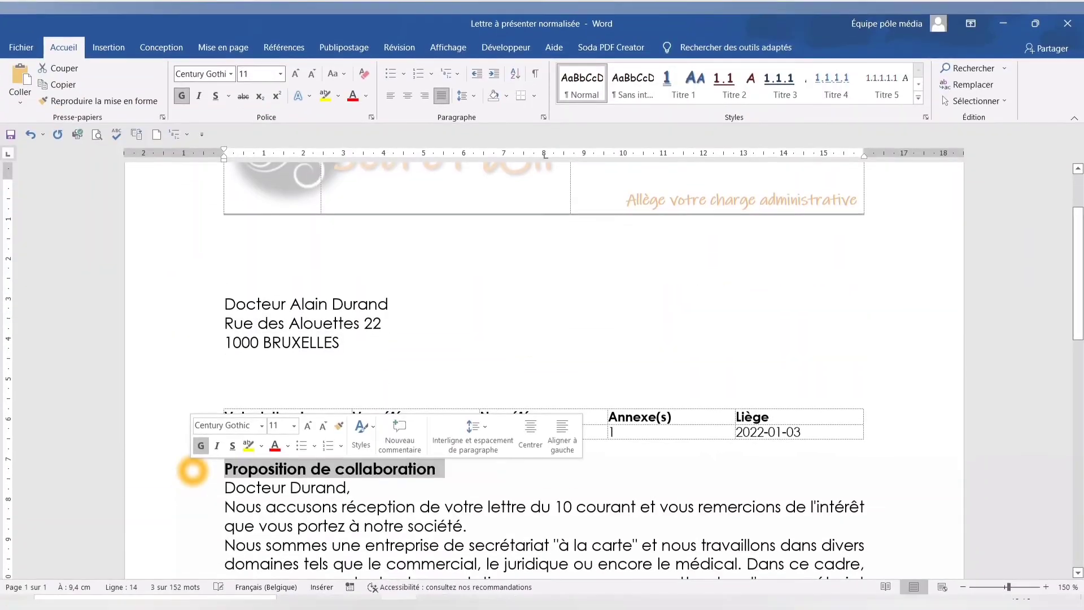
{"action": "left_click", "coordinate": [224, 467]}
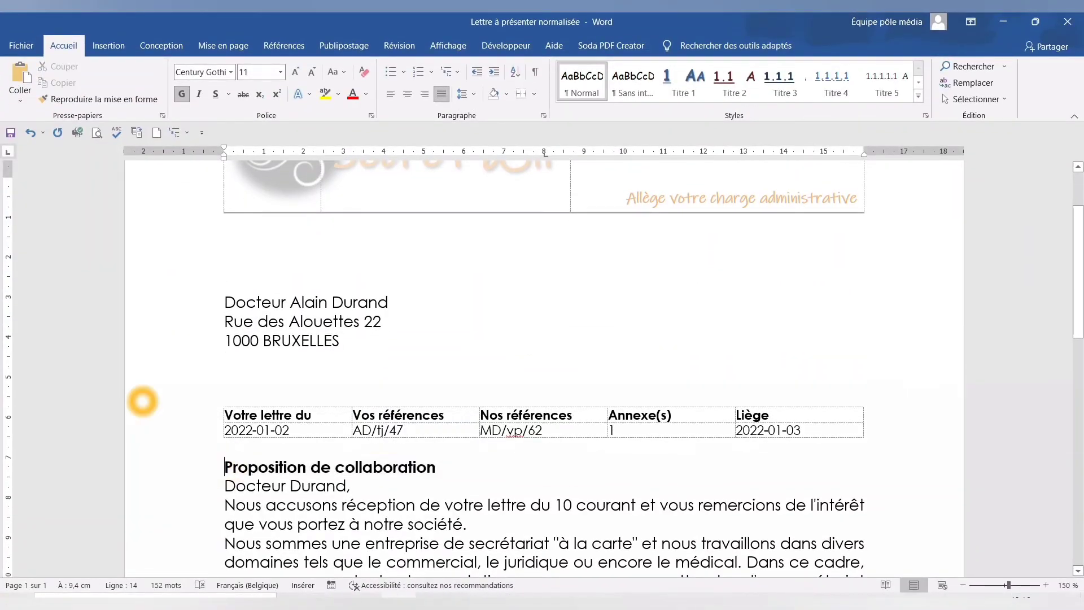
{"action": "key", "text": "Return"}
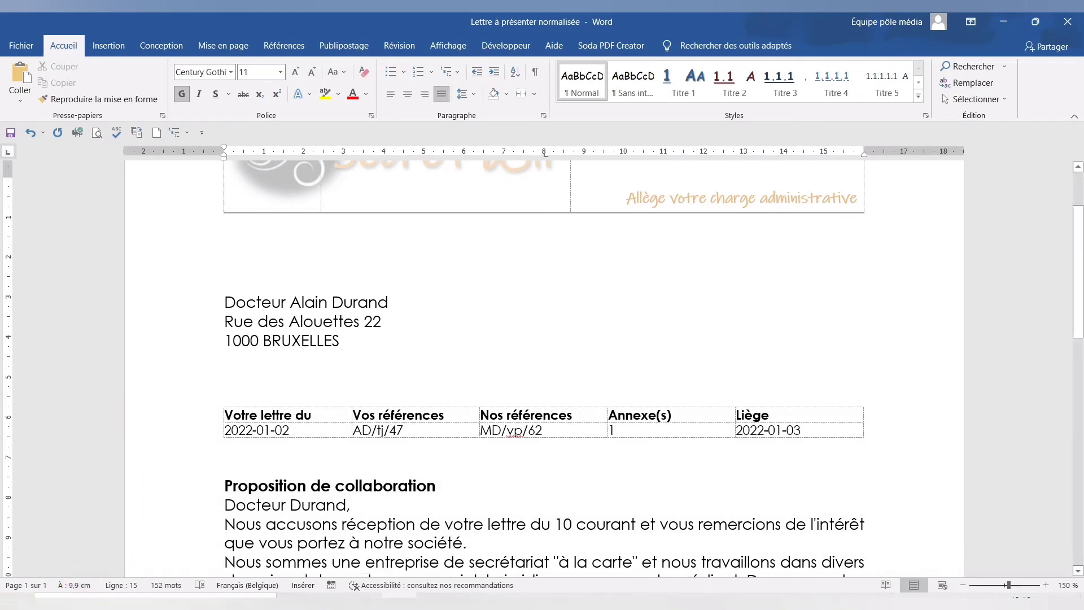
{"action": "left_click", "coordinate": [225, 504]}
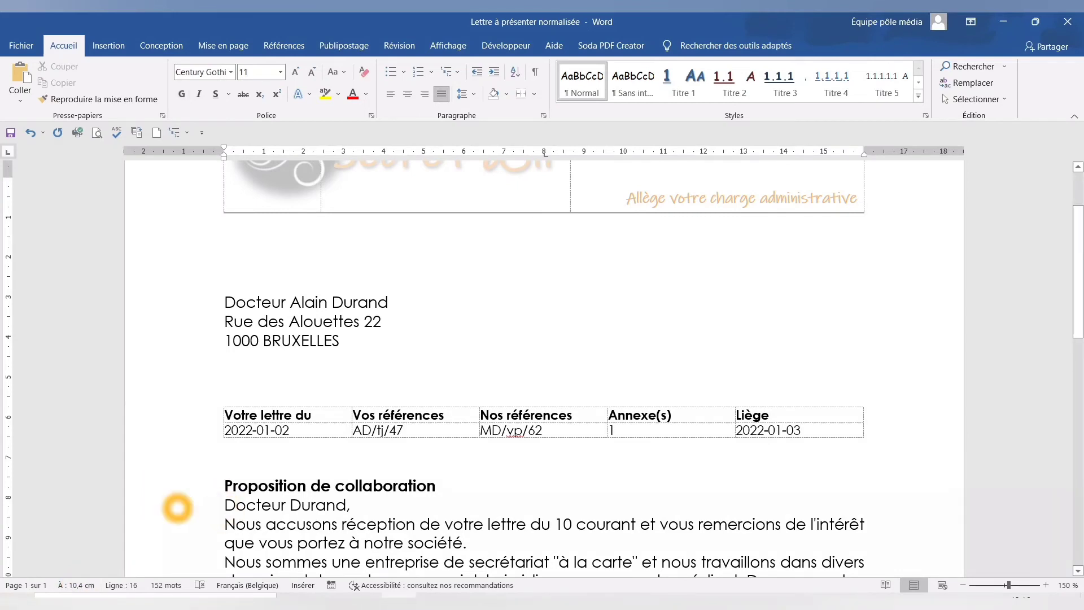
{"action": "key", "text": "Return"}
{"action": "key", "text": "Return"}
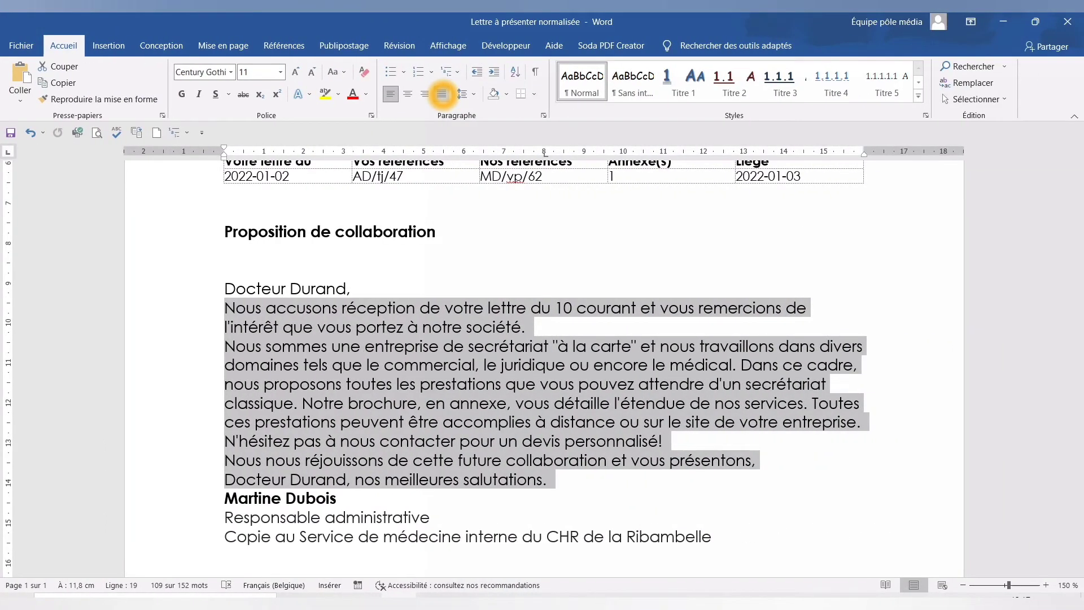
- Justify the letter's body paragraphs and set their spacing to 12 pt before and 12 pt after
{"action": "left_click", "coordinate": [442, 94]}
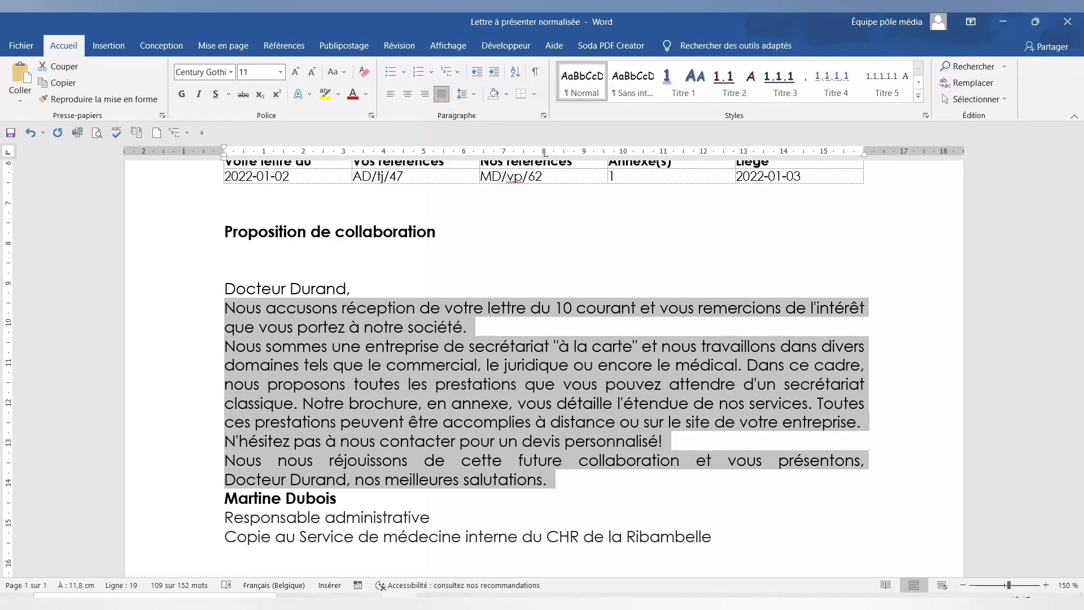
{"action": "left_click", "coordinate": [224, 46]}
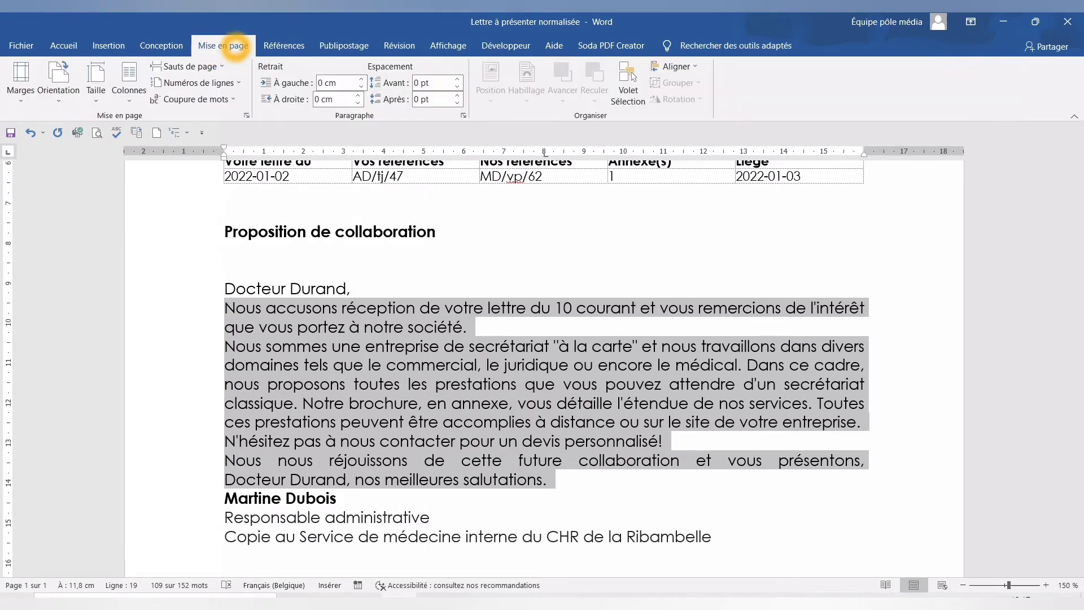
{"action": "left_click", "coordinate": [457, 79]}
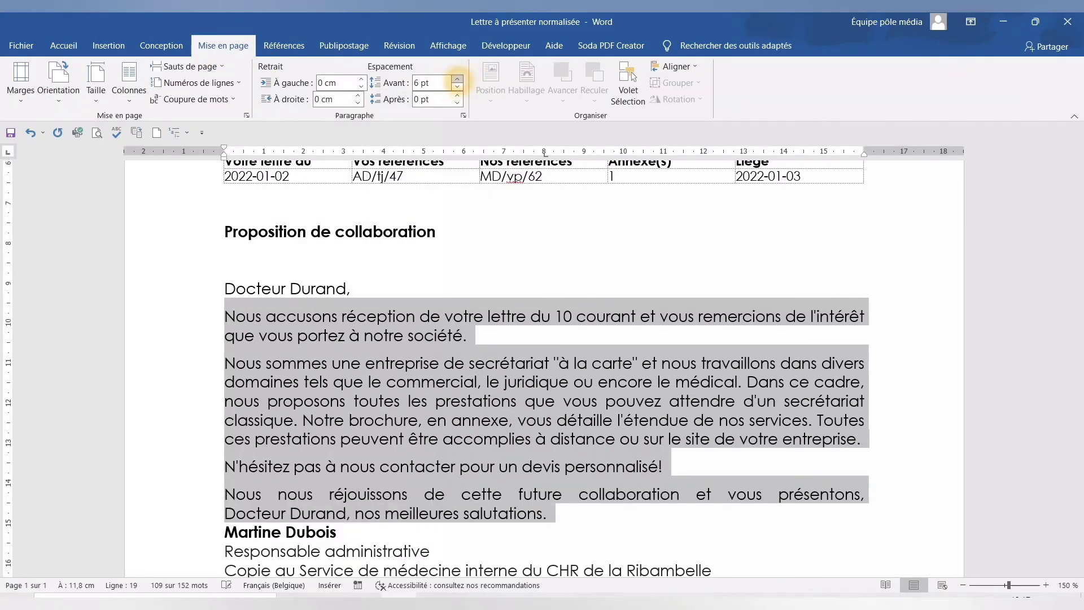
{"action": "left_click", "coordinate": [458, 79]}
{"action": "left_click", "coordinate": [458, 96]}
{"action": "left_click", "coordinate": [457, 96]}
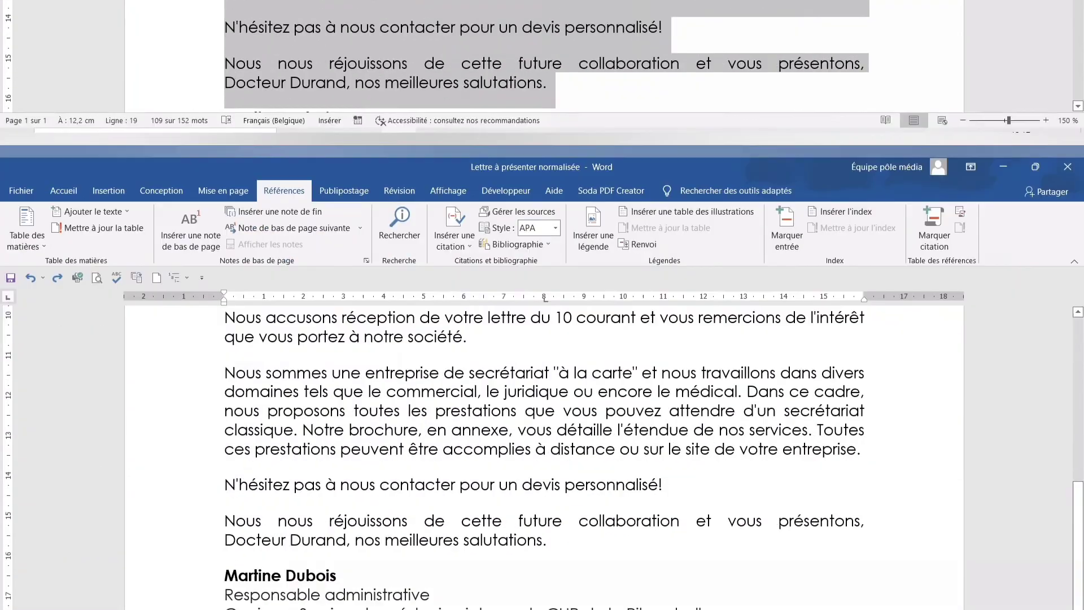
- Increase the spacing before the signatory's name line beyond 54 pt to leave room for the signature
{"action": "left_click", "coordinate": [307, 431]}
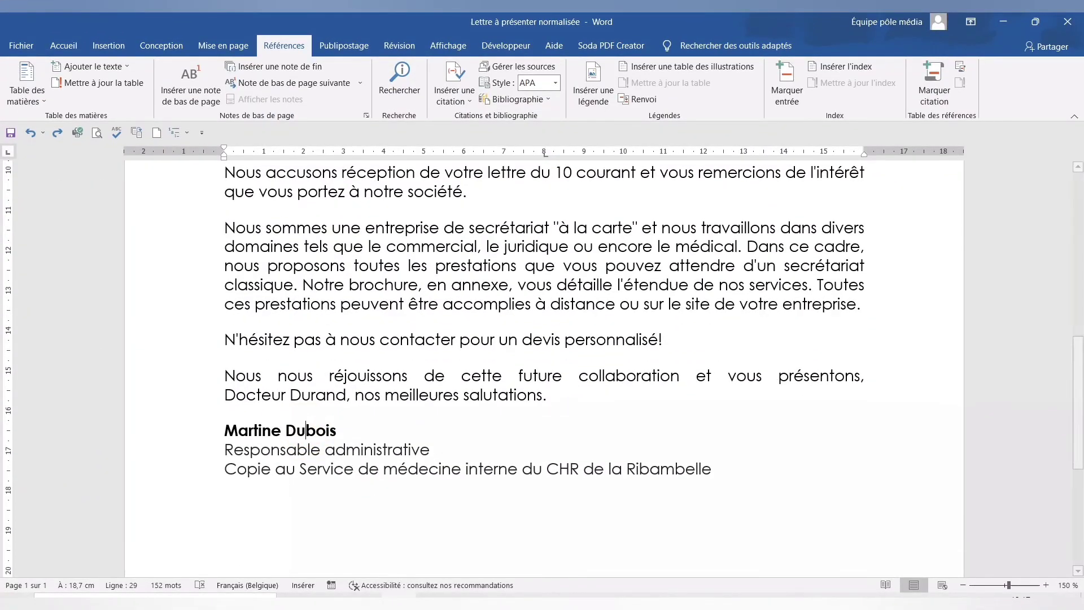
{"action": "left_click", "coordinate": [209, 44]}
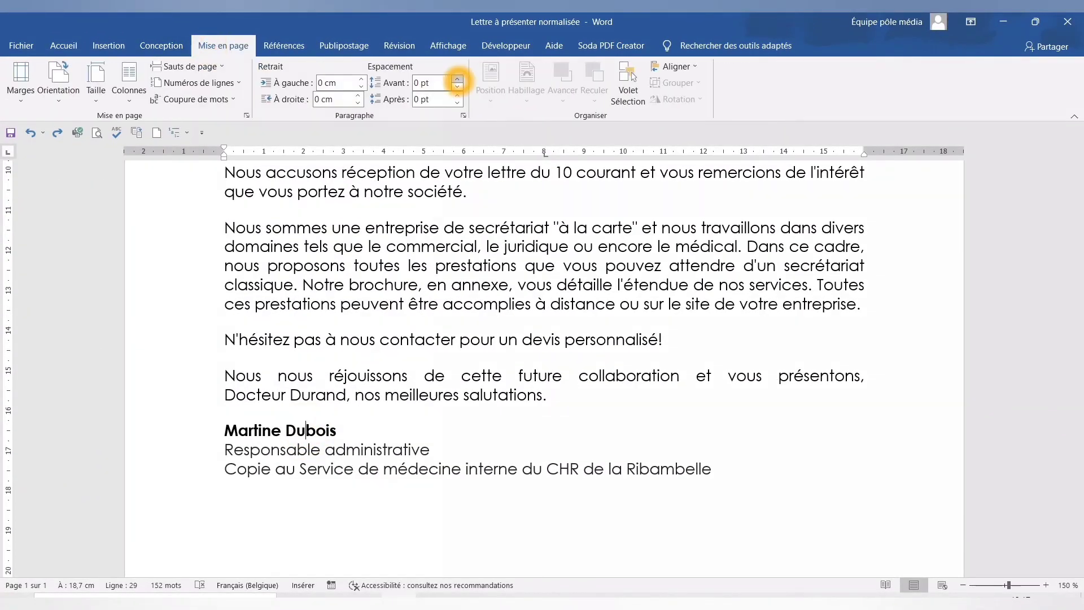
{"action": "left_click", "coordinate": [458, 79]}
{"action": "left_click", "coordinate": [458, 79]}
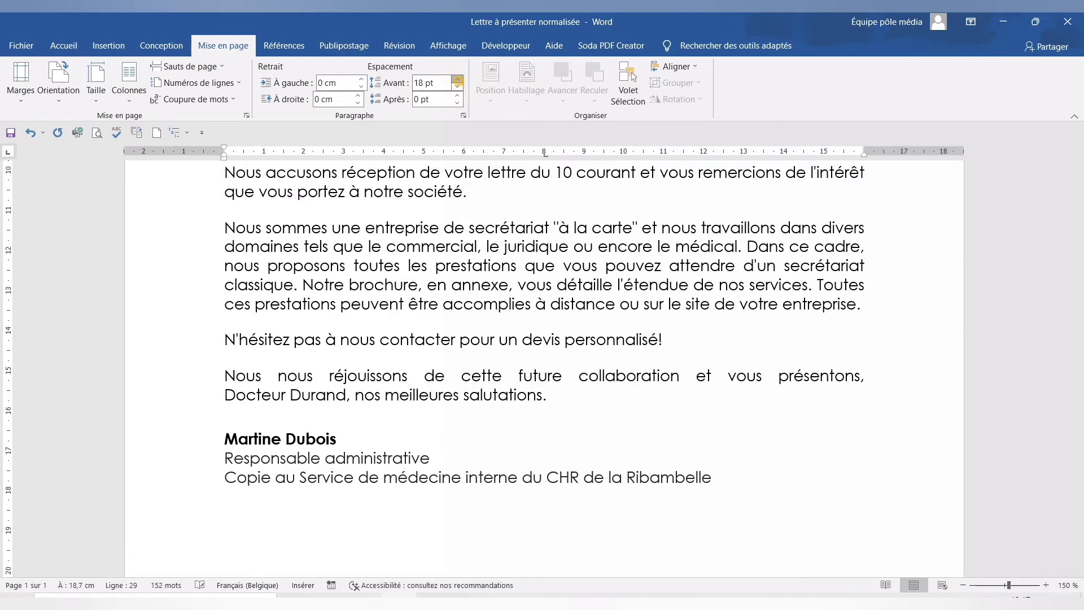
{"action": "left_click", "coordinate": [458, 79]}
{"action": "left_click", "coordinate": [458, 79]}
{"action": "left_click", "coordinate": [457, 79]}
{"action": "left_click", "coordinate": [457, 80]}
{"action": "left_click", "coordinate": [457, 79]}
{"action": "left_click", "coordinate": [458, 79]}
{"action": "left_click", "coordinate": [458, 79]}
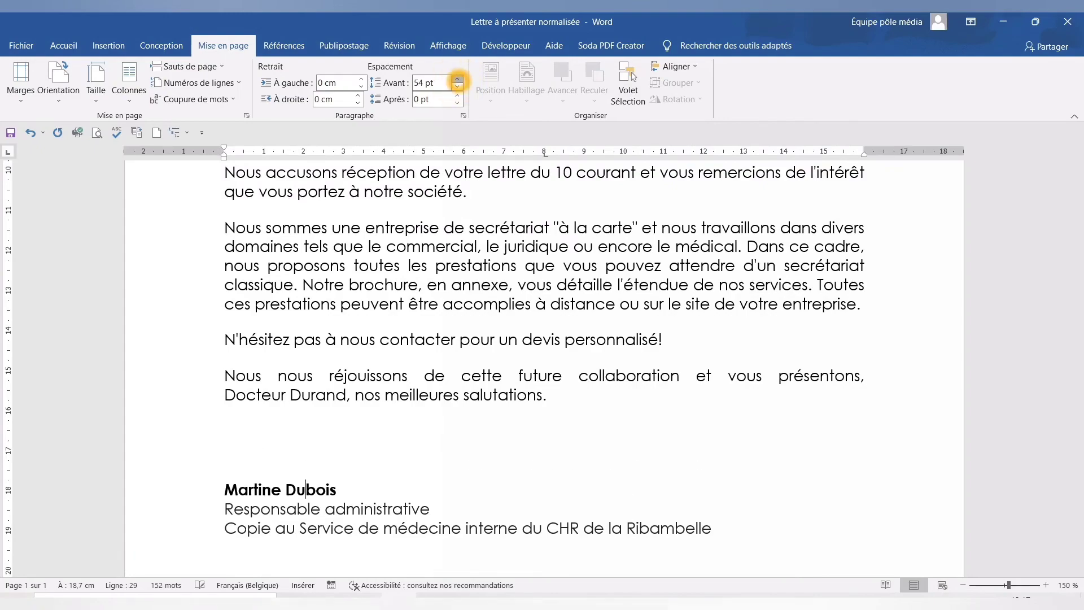
{"action": "left_click", "coordinate": [457, 79]}
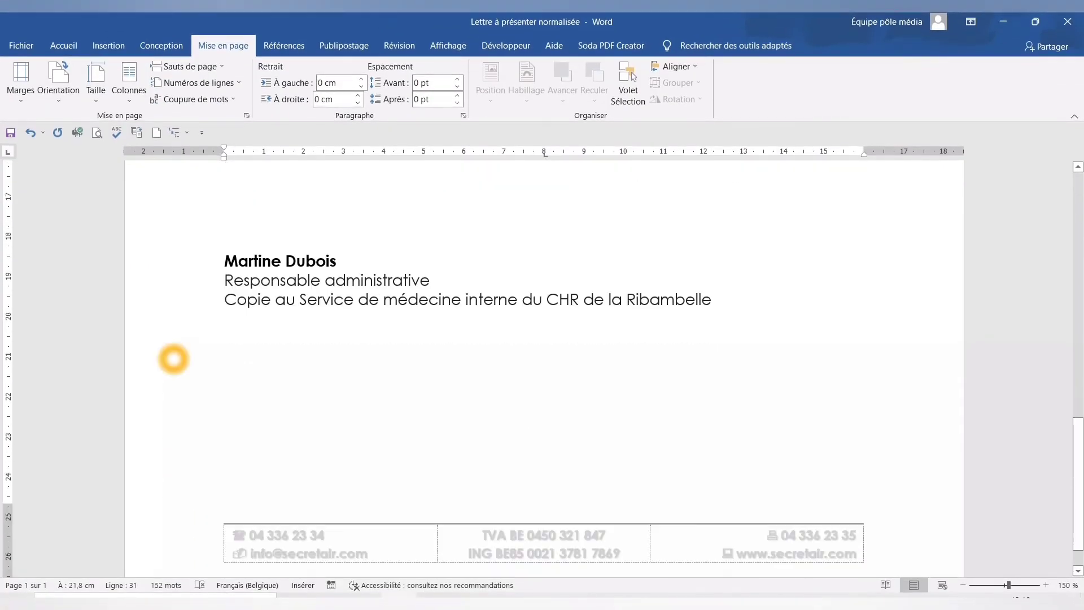
- Insert nine blank lines before the "Copie au Service de médecine interne" line to move it just above the footer
{"action": "key", "text": "Return"}
{"action": "key", "text": "Return"}
{"action": "key", "text": "Return"}
{"action": "key", "text": "Return"}
{"action": "key", "text": "Return"}
{"action": "key", "text": "Return"}
{"action": "key", "text": "Return"}
{"action": "key", "text": "Return"}
{"action": "key", "text": "Return"}
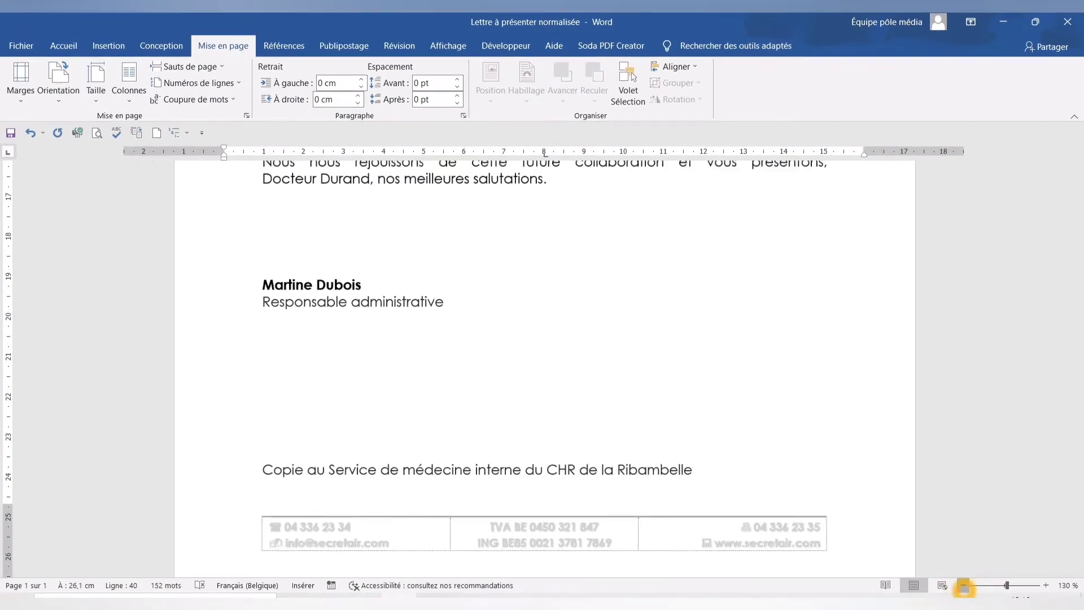
- Zoom out to 50 % and examine the layout of the whole letter page
{"action": "left_click", "coordinate": [963, 585]}
{"action": "left_click", "coordinate": [963, 585]}
{"action": "left_click", "coordinate": [964, 585]}
{"action": "left_click", "coordinate": [963, 585]}
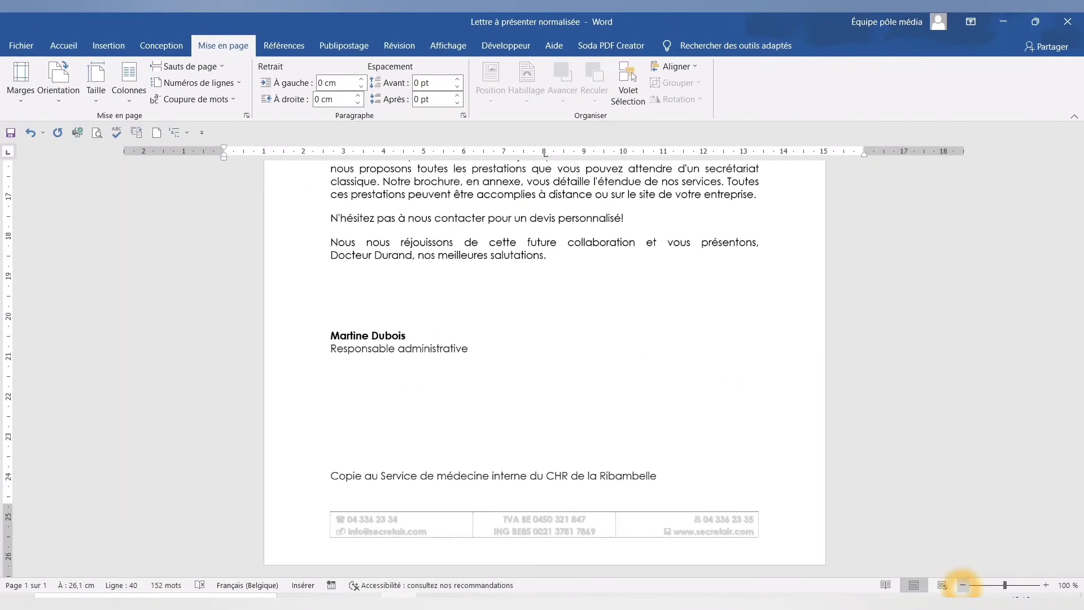
{"action": "left_click", "coordinate": [964, 585]}
{"action": "left_click", "coordinate": [963, 585]}
{"action": "left_click", "coordinate": [964, 585]}
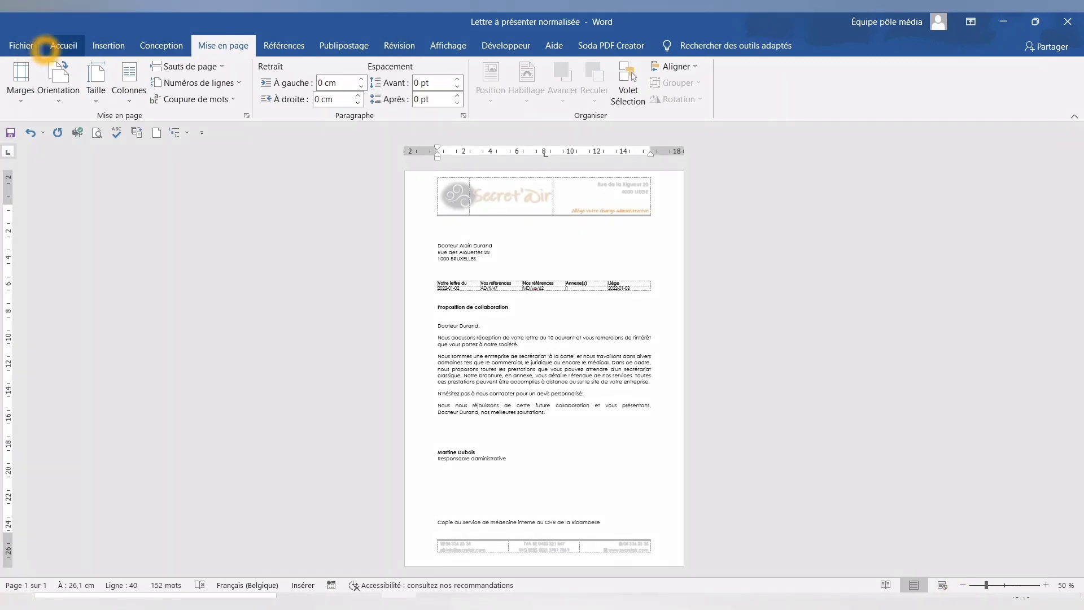
{"action": "left_click", "coordinate": [46, 48]}
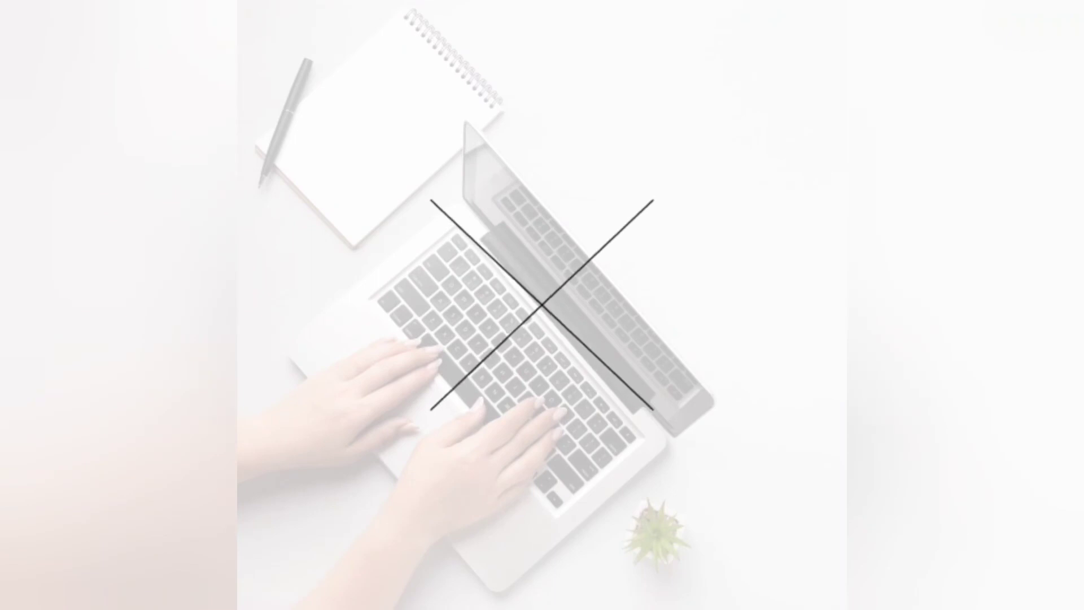